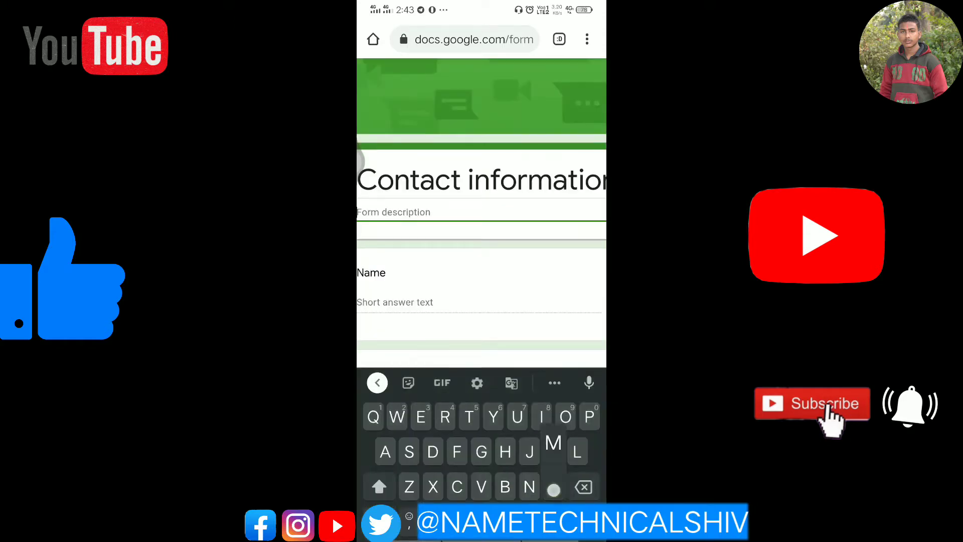
# Start the form description with 'Marketing Business' using keyboard suggestions.
pyautogui.write('Markee')
pyautogui.press('BackSpace')
pyautogui.write('d')
pyautogui.press('BackSpace')
pyautogui.press('BackSpace')
pyautogui.press('BackSpace')
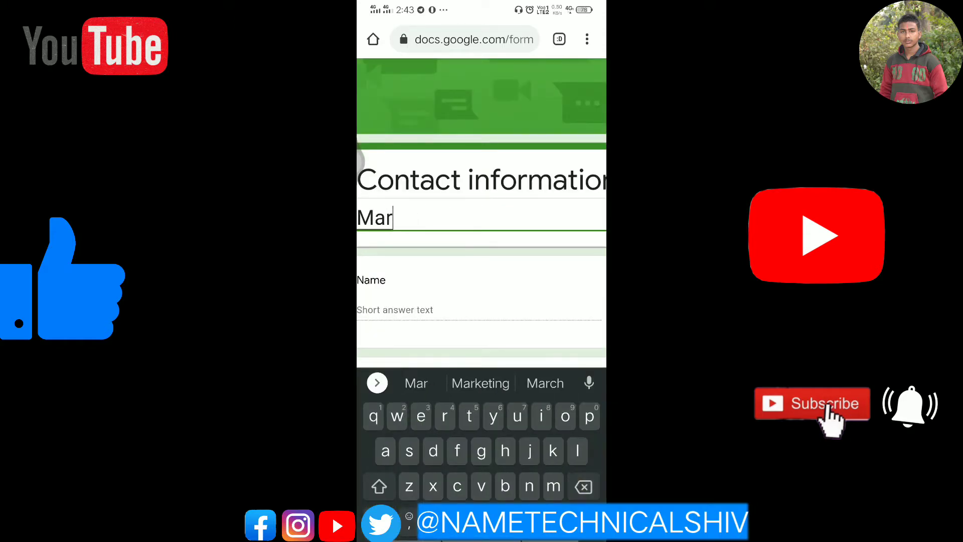
pyautogui.click(499, 383)
pyautogui.write('B')
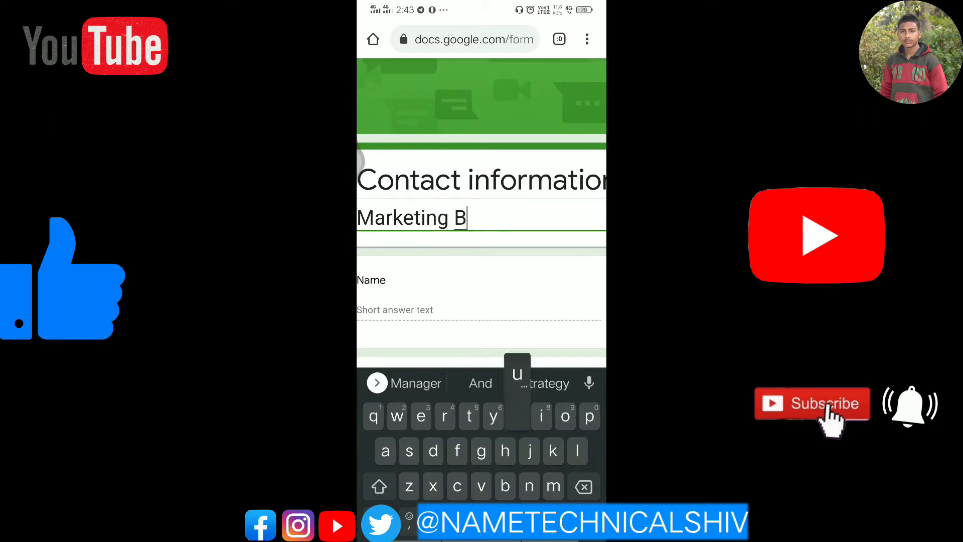
pyautogui.write('usi')
pyautogui.click(497, 383)
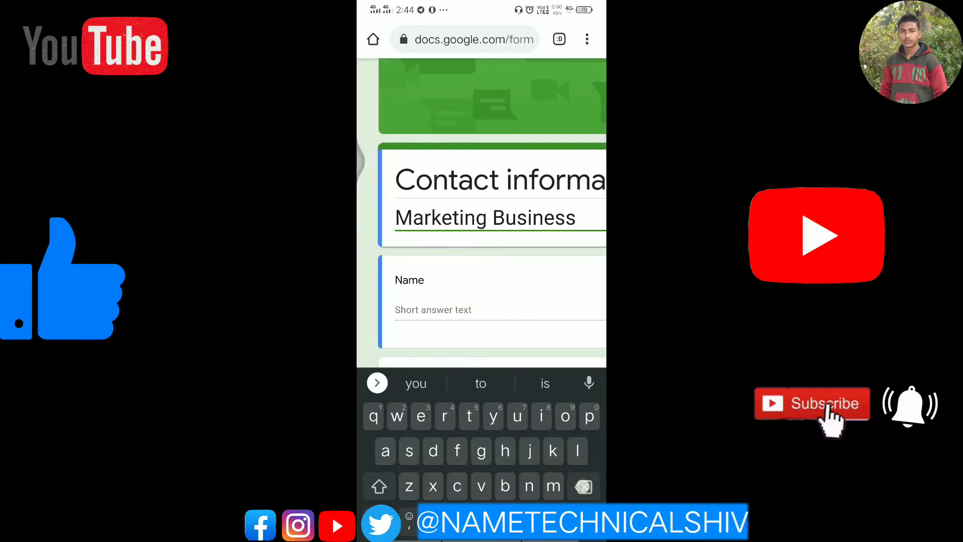
pyautogui.press('BackSpace')
pyautogui.press('BackSpace')
pyautogui.press('BackSpace')
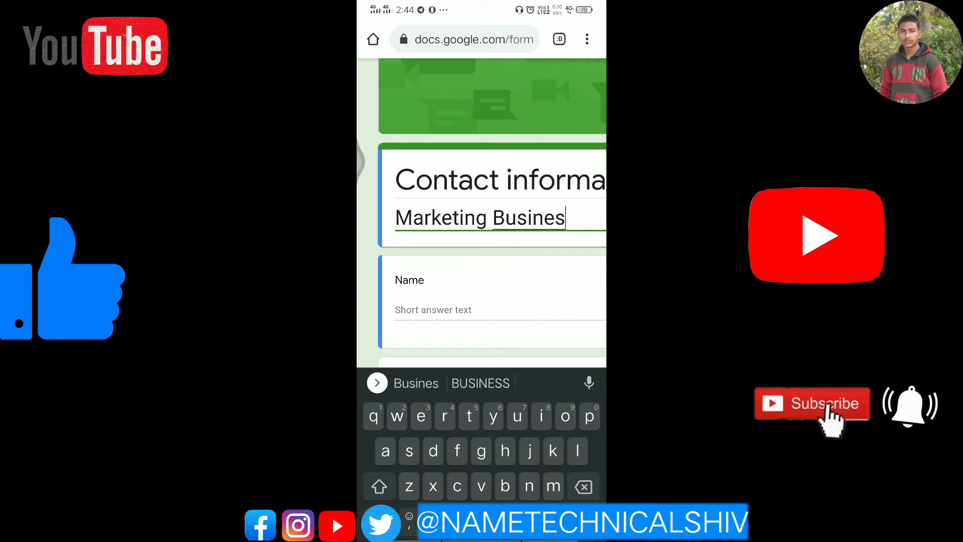
pyautogui.write('s')
# Translate the Hindi phrase 'ke liye ye form hain' to English to finish the description.
pyautogui.click(511, 382)
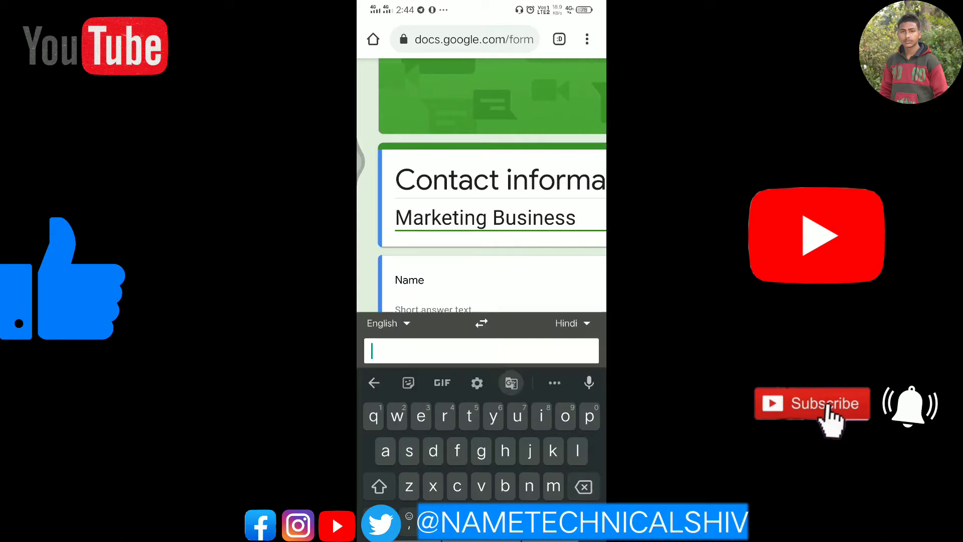
pyautogui.click(387, 323)
pyautogui.click(430, 303)
pyautogui.write('ke')
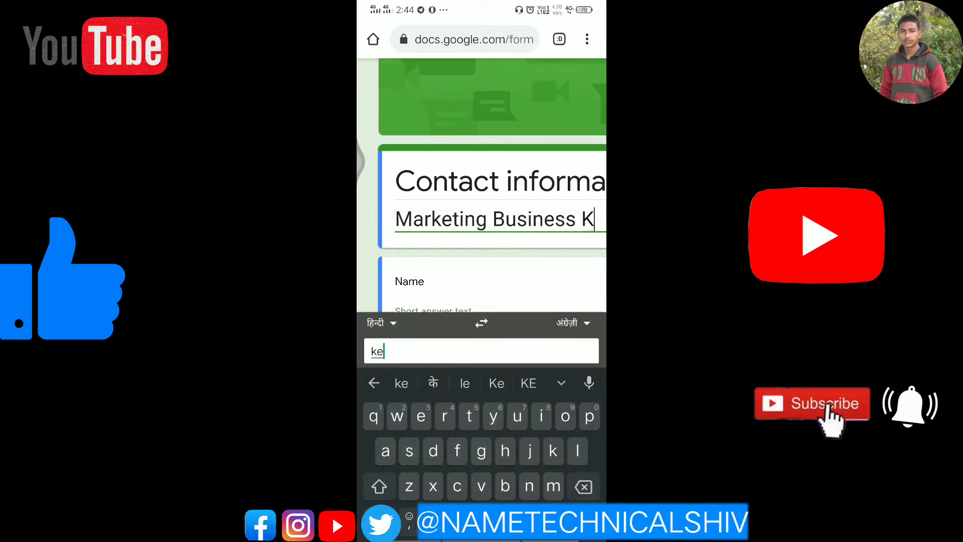
pyautogui.write(' liye')
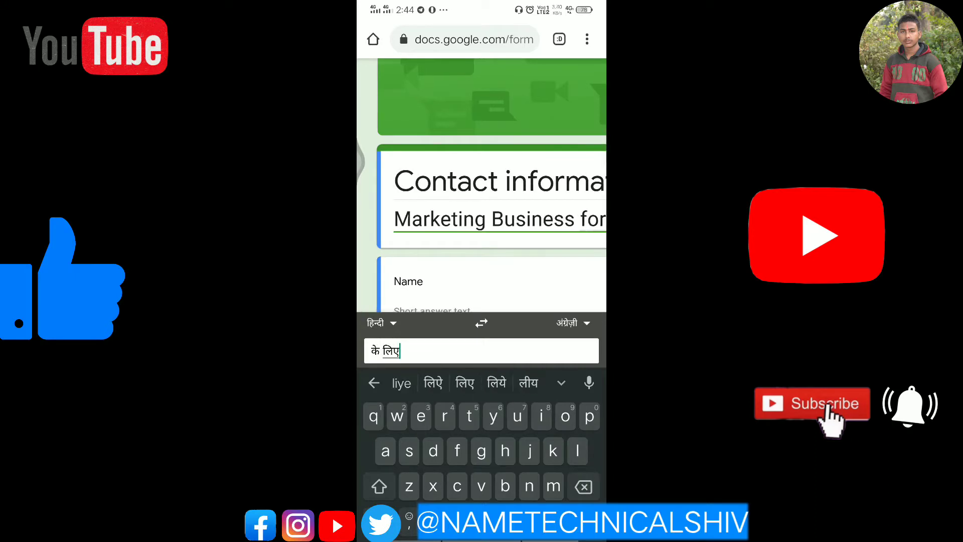
pyautogui.write(' ye')
pyautogui.write(' f')
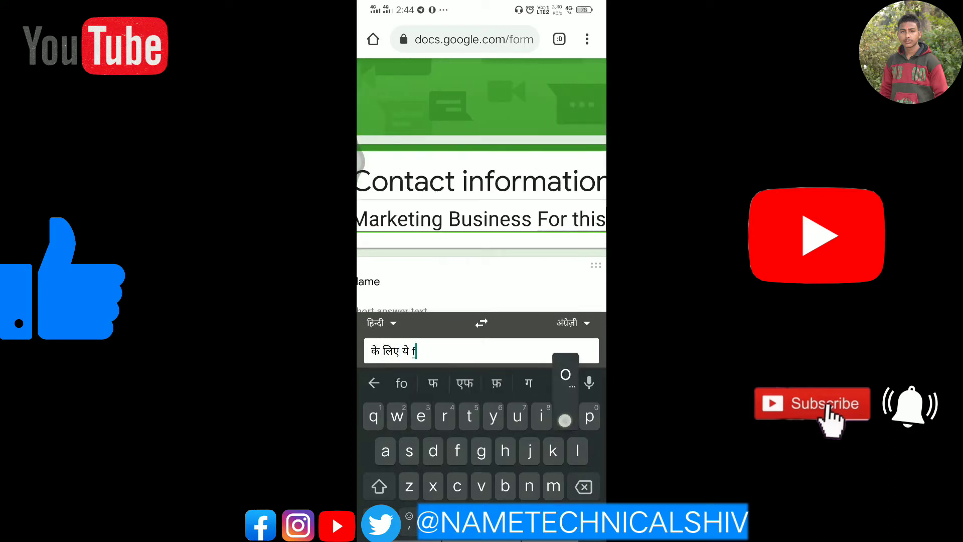
pyautogui.write('orm hain')
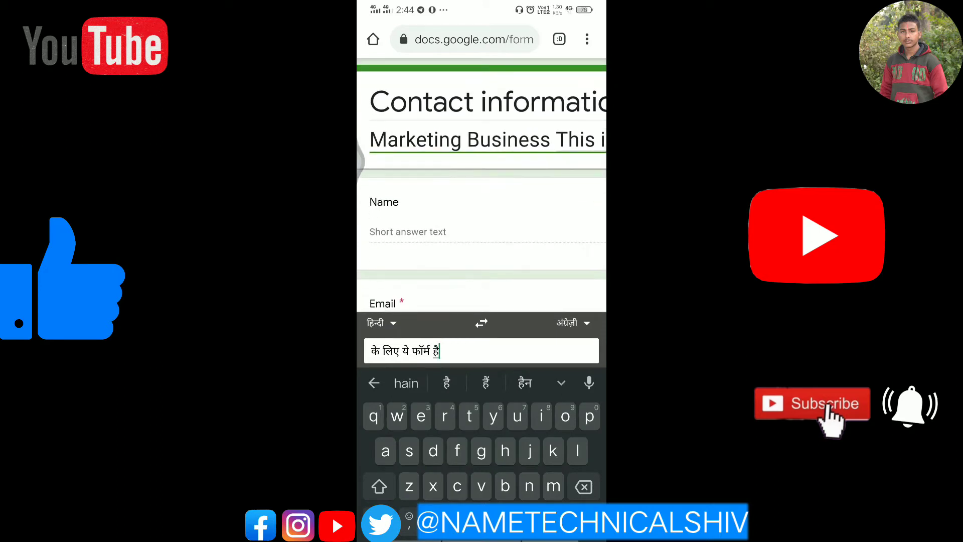
pyautogui.click(384, 202)
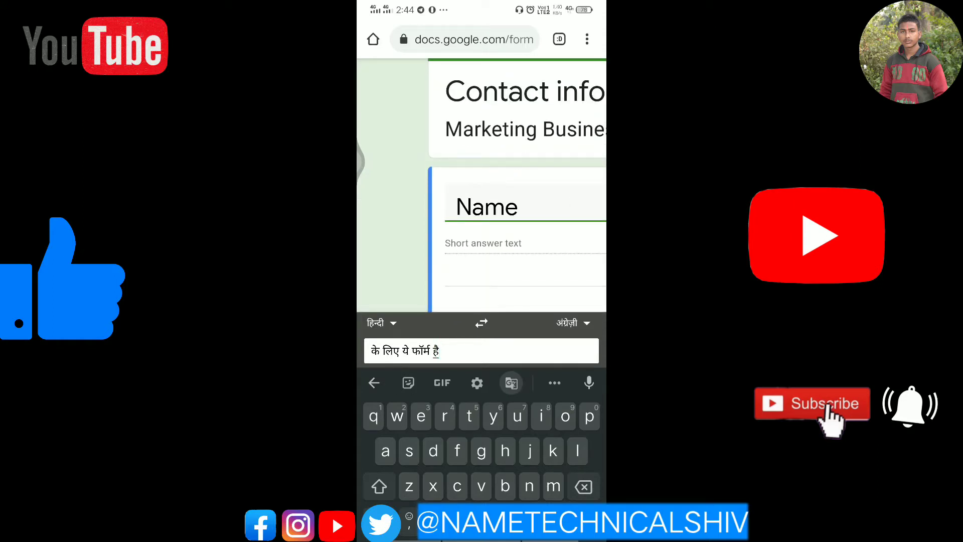
# Delete the Comments question from the form.
pyautogui.scroll(-5, 516, 186)
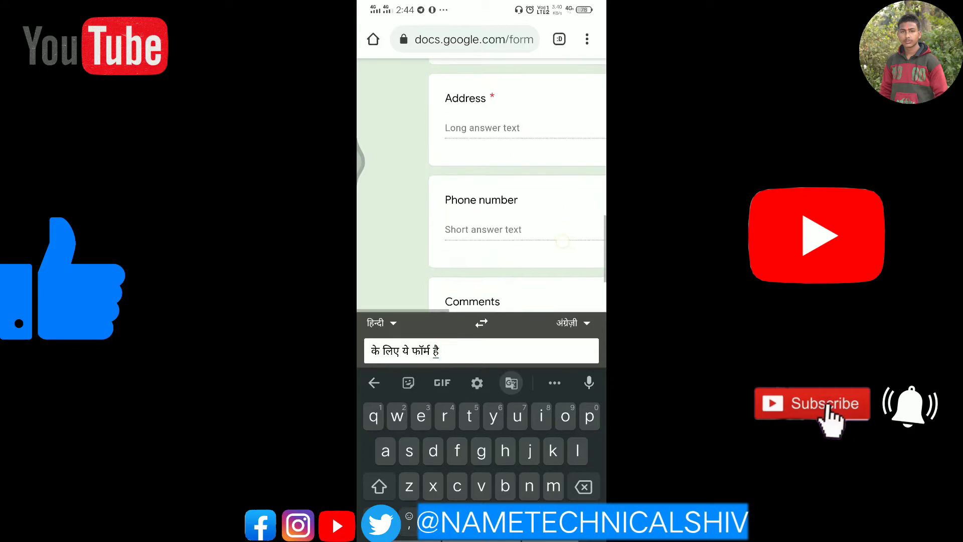
pyautogui.scroll(-3, 482, 186)
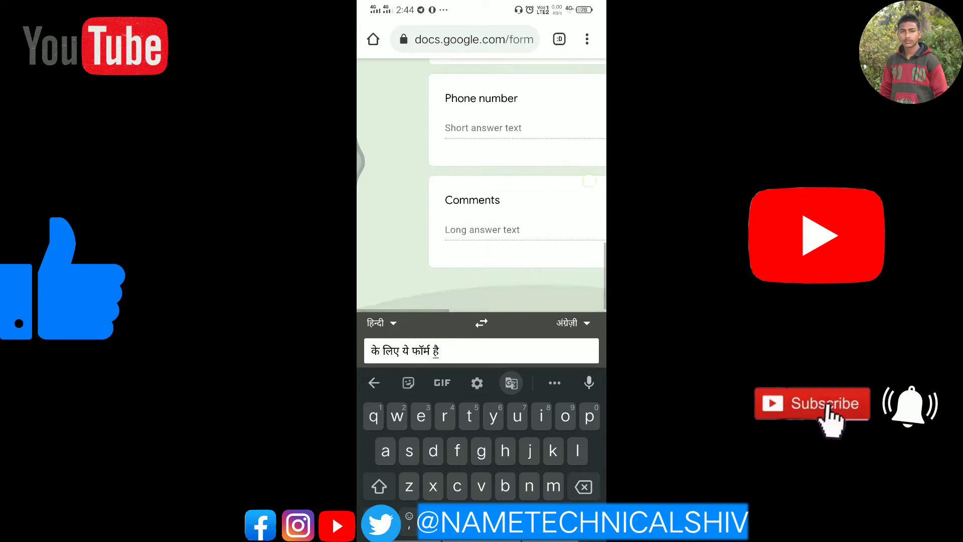
pyautogui.click(472, 200)
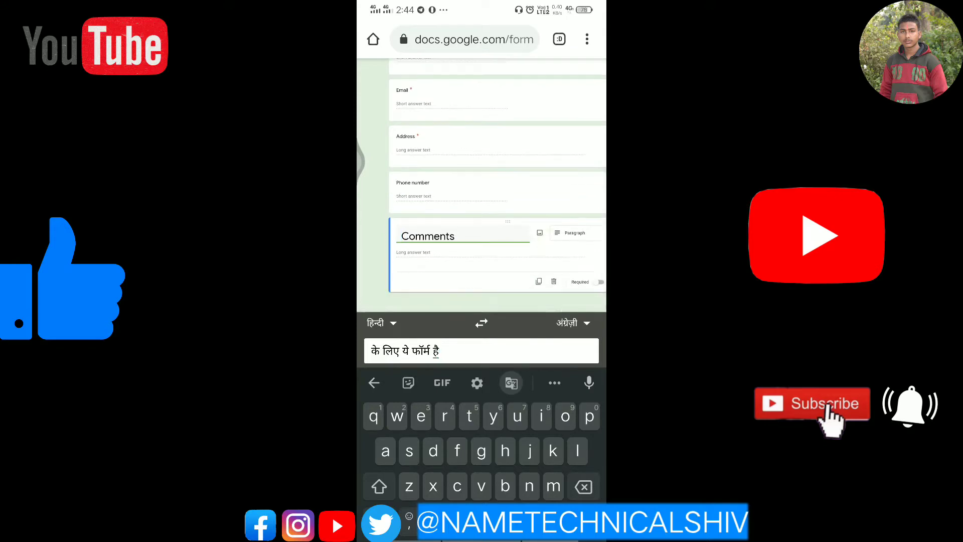
pyautogui.click(392, 191)
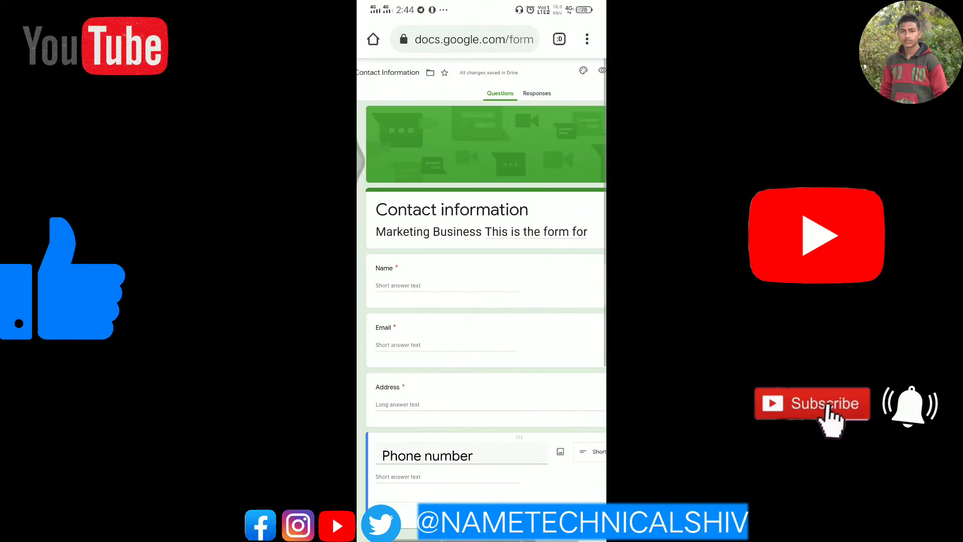
# Select the Phone number question and add a new question below it.
pyautogui.click(389, 209)
pyautogui.click(386, 281)
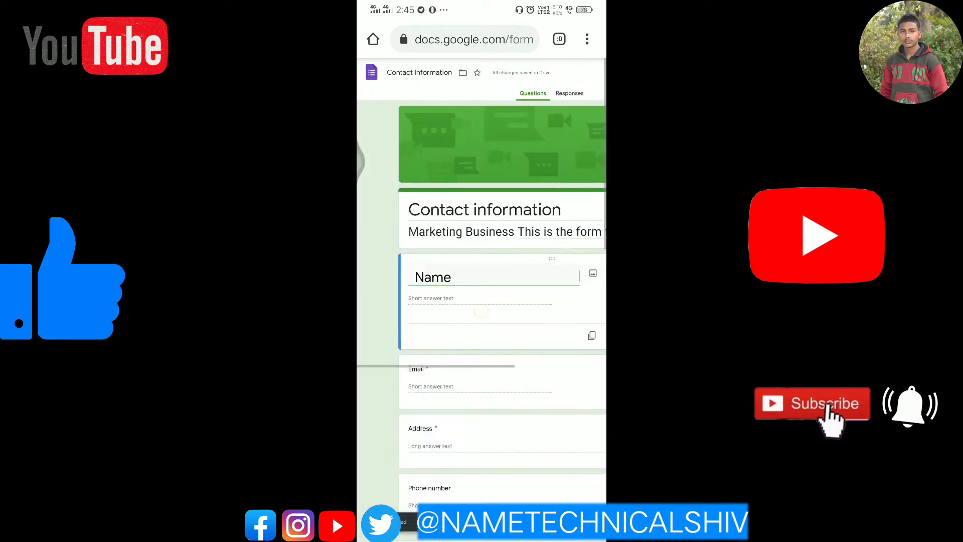
pyautogui.click(431, 230)
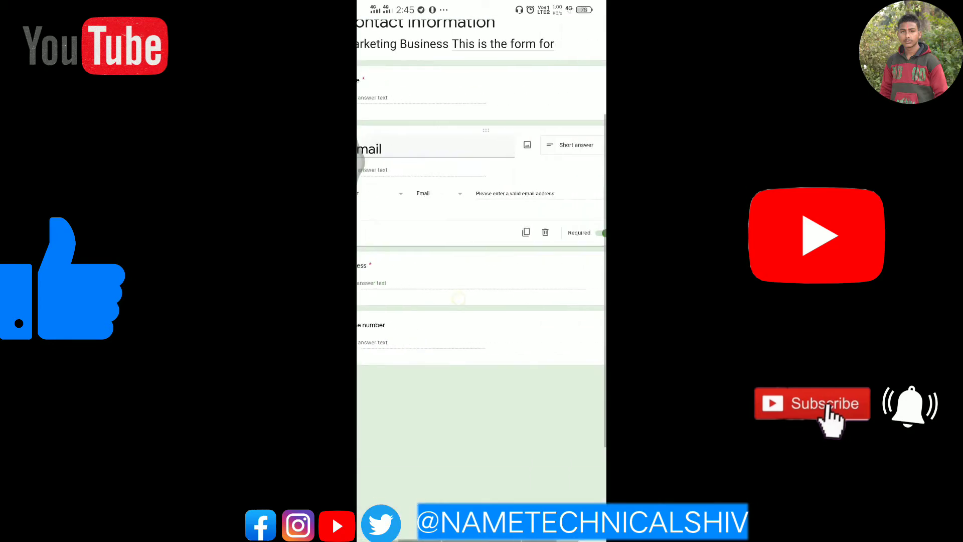
pyautogui.click(421, 241)
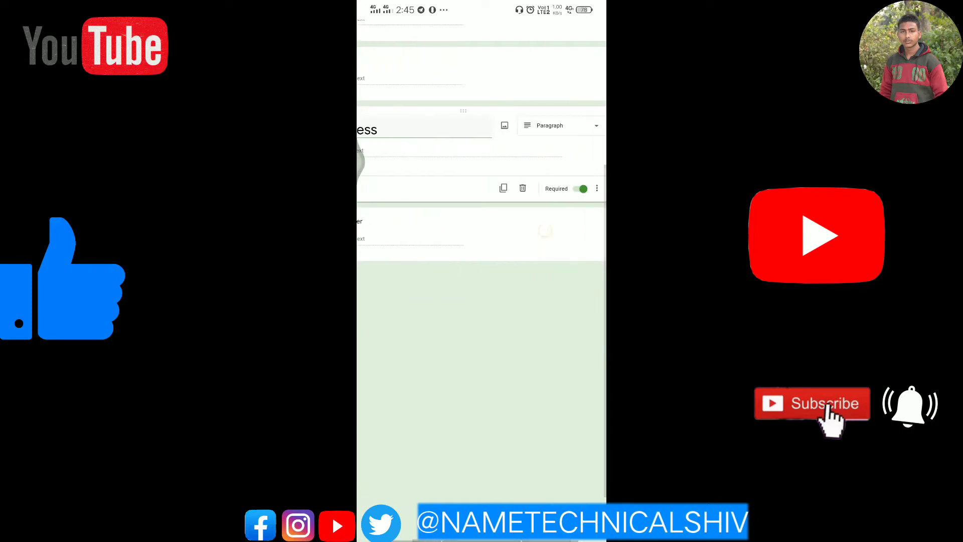
pyautogui.click(431, 226)
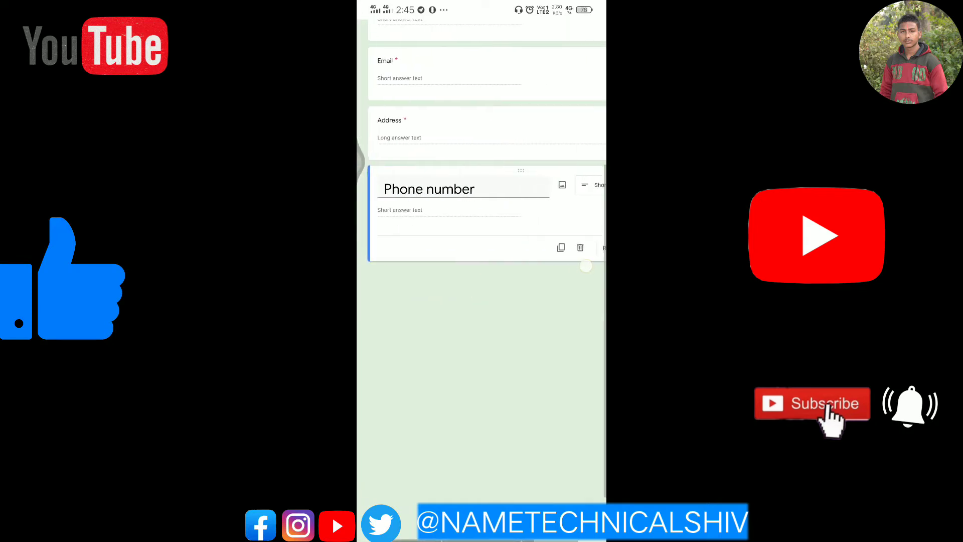
pyautogui.click(583, 176)
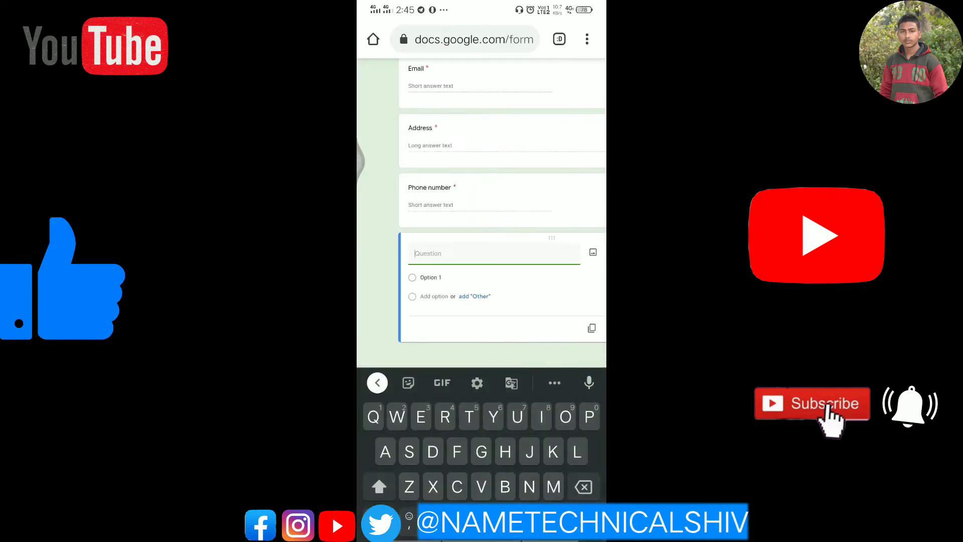
# Title the new question 'Gender' with the options Male, Female and Other.
pyautogui.hscroll(3, 482, 211)
pyautogui.hscroll(-3, 482, 211)
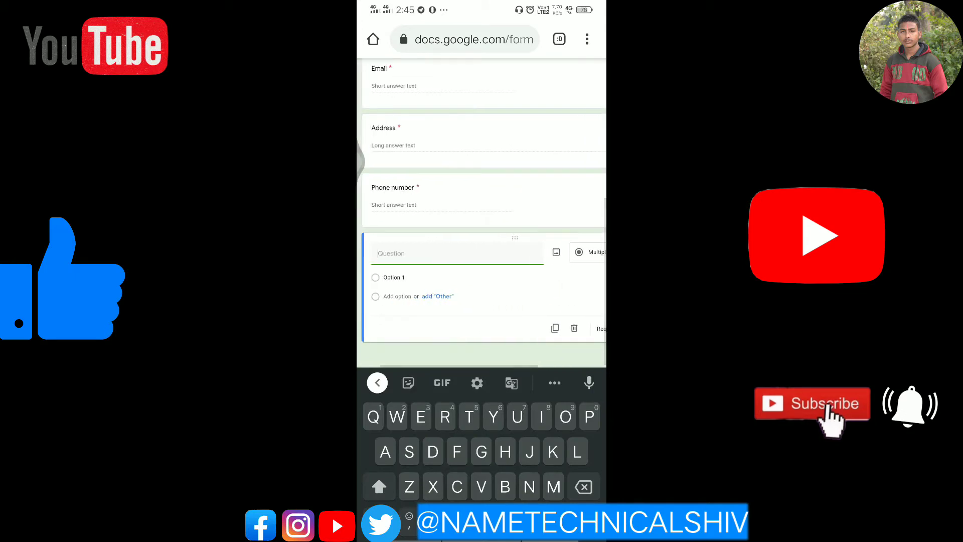
pyautogui.write('G')
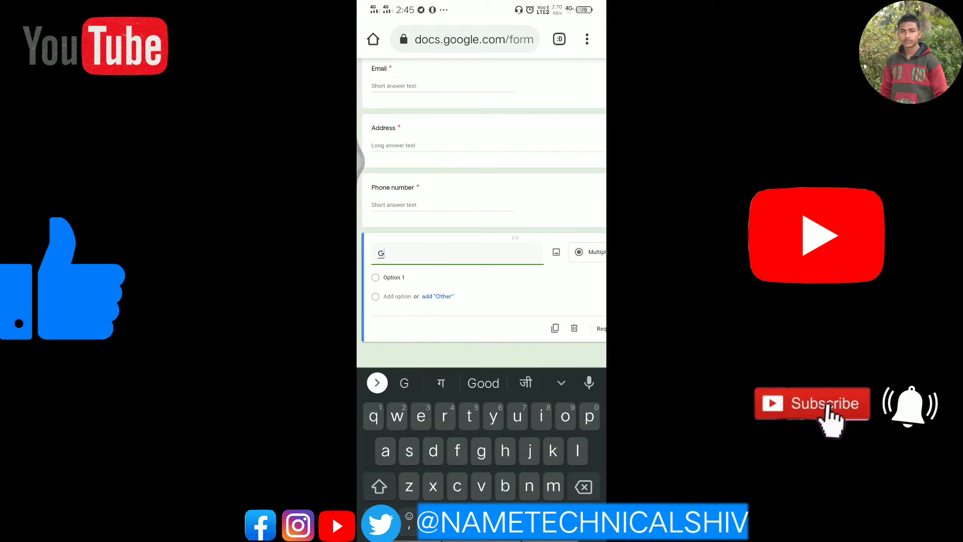
pyautogui.write('ender')
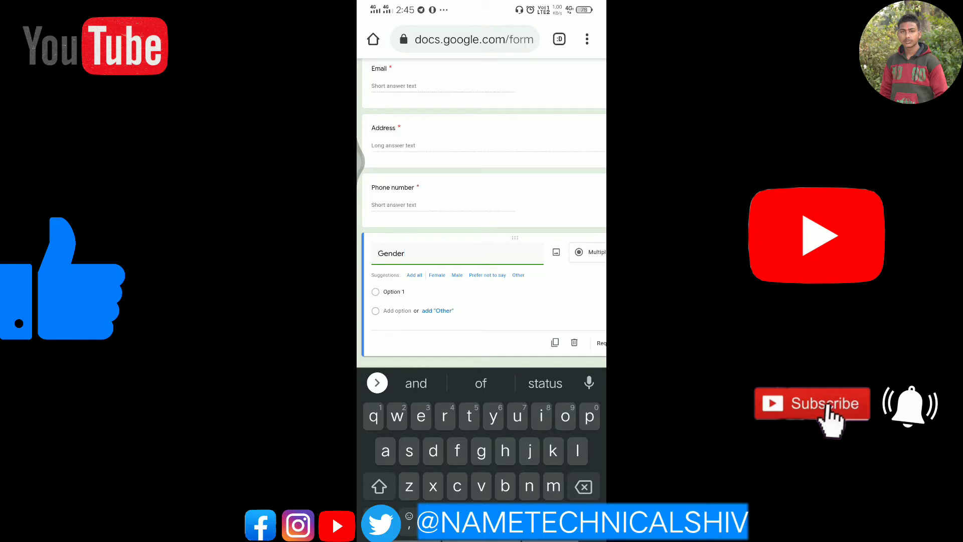
pyautogui.click(457, 275)
pyautogui.scroll(-1, 484, 251)
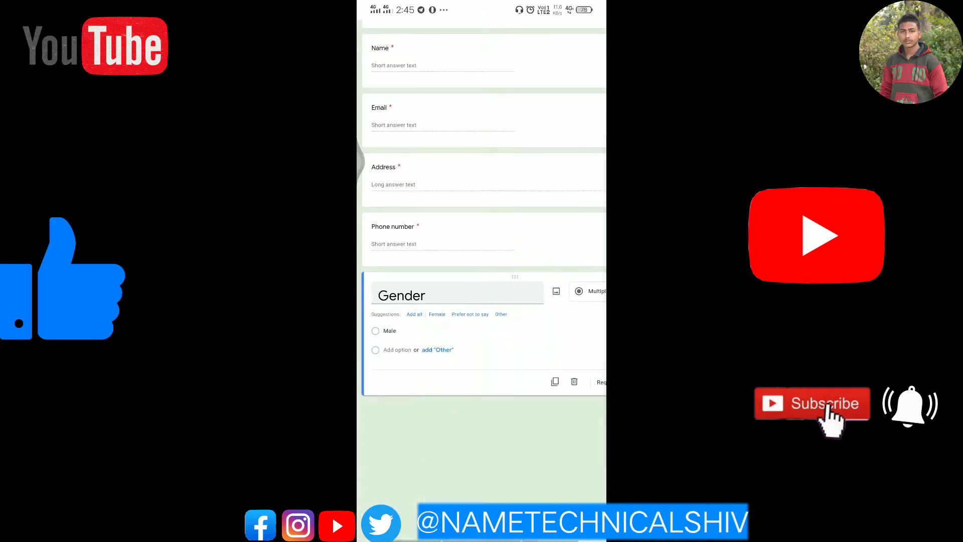
pyautogui.click(437, 314)
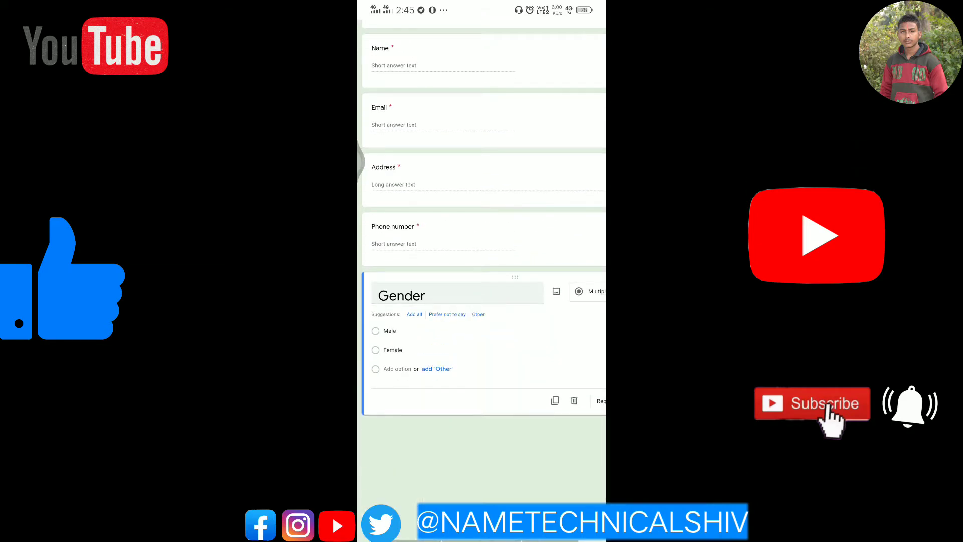
pyautogui.click(478, 314)
# Make the Gender question required and add a new question below it.
pyautogui.scroll(-1, 482, 251)
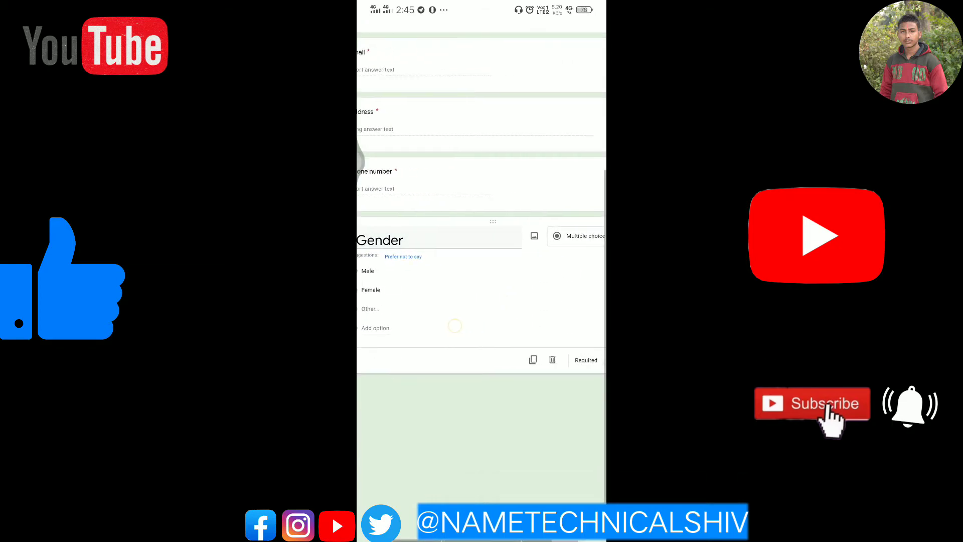
pyautogui.hscroll(1, 454, 326)
pyautogui.click(591, 360)
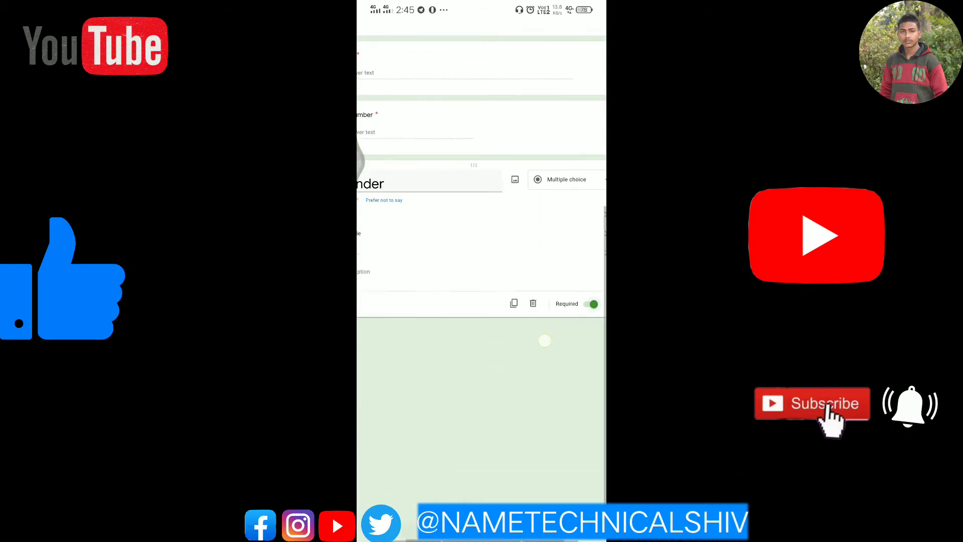
pyautogui.hscroll(1, 482, 251)
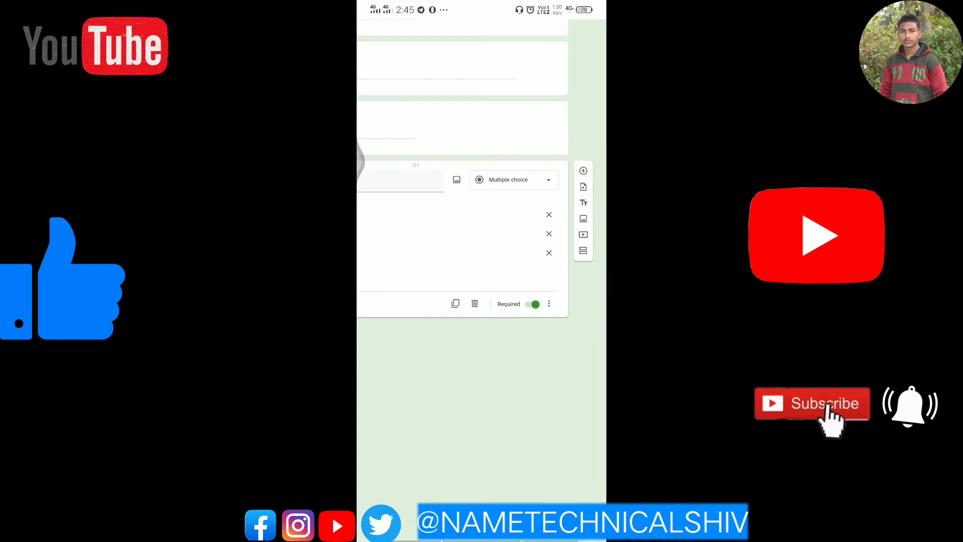
pyautogui.click(584, 171)
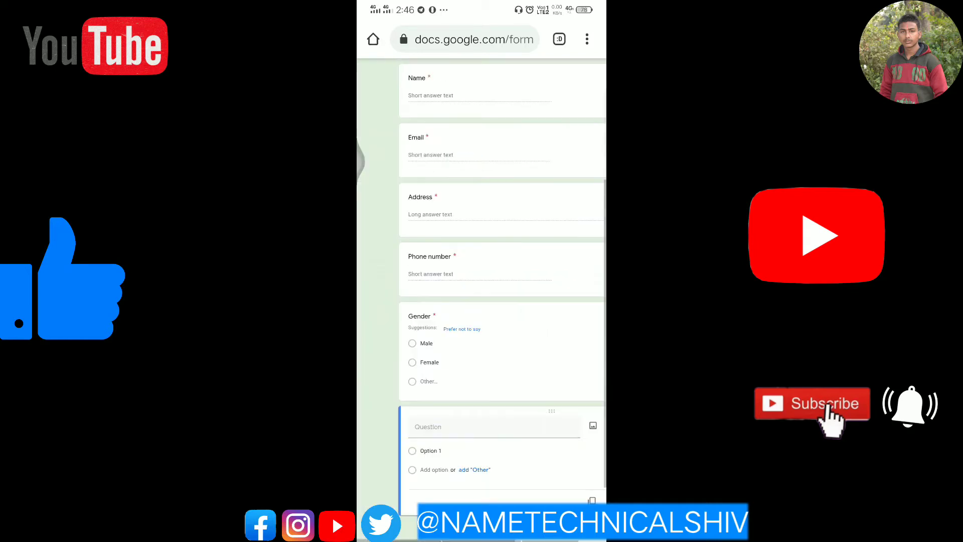
# Change the new question to a File upload question and accept the Drive upload notice.
pyautogui.click(572, 426)
pyautogui.moveTo(534, 463); pyautogui.dragTo(462, 462)
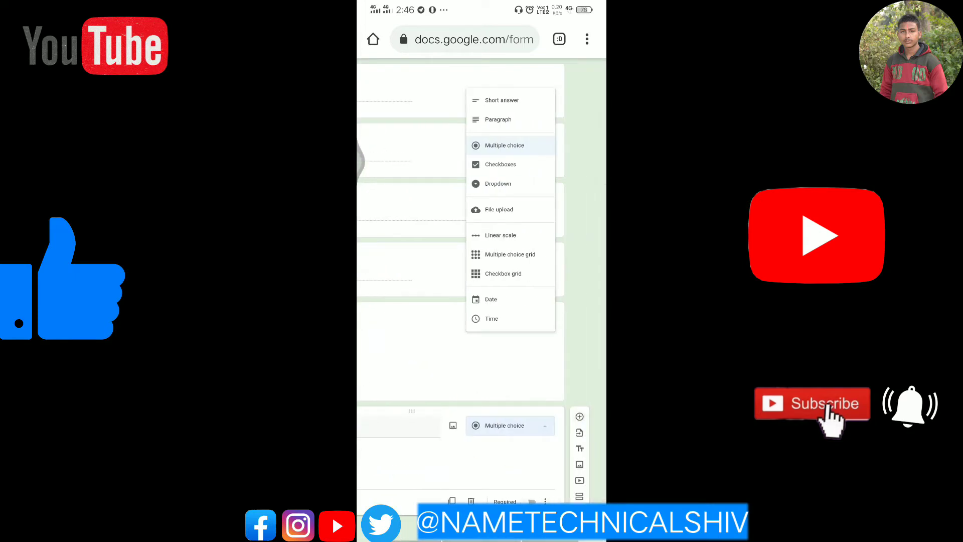
pyautogui.click(505, 145)
pyautogui.click(504, 426)
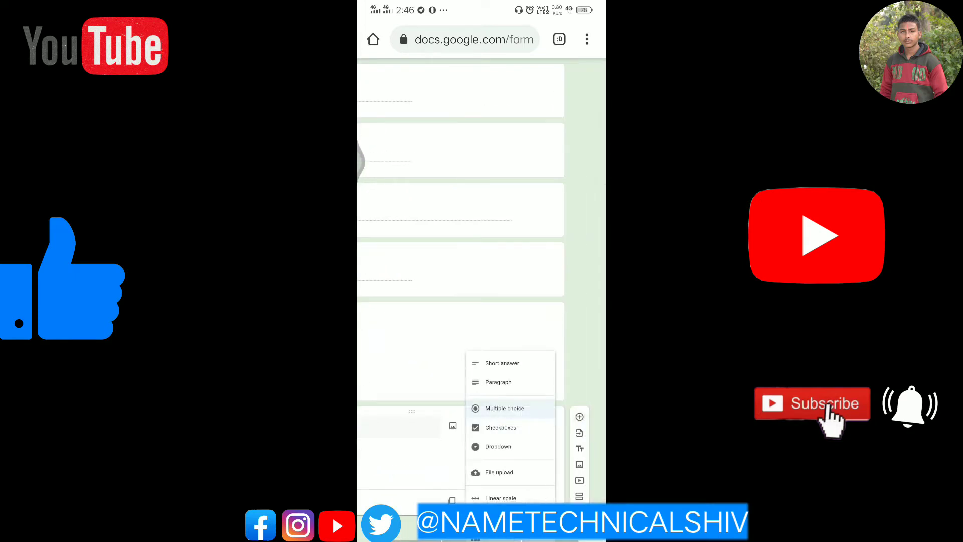
pyautogui.scroll(-2, 481, 301)
pyautogui.click(499, 417)
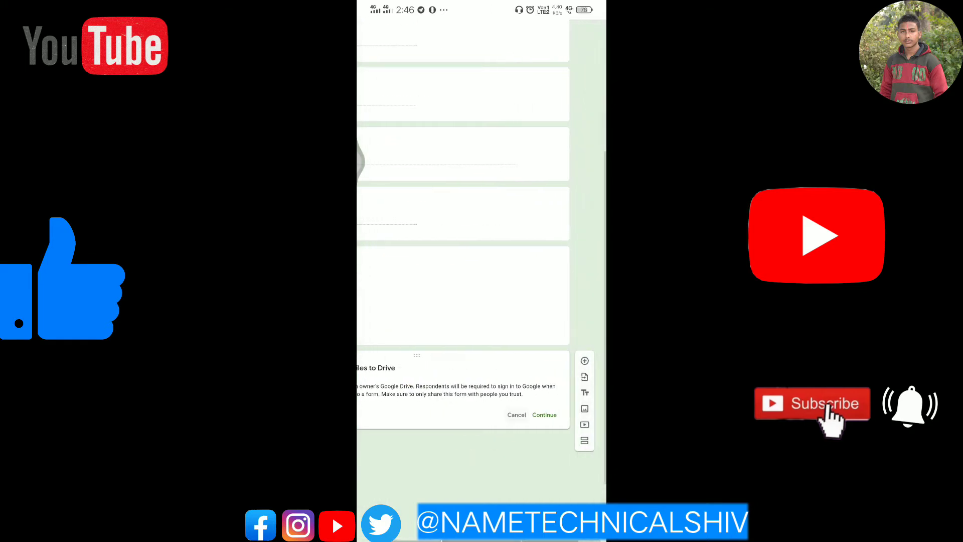
pyautogui.click(542, 413)
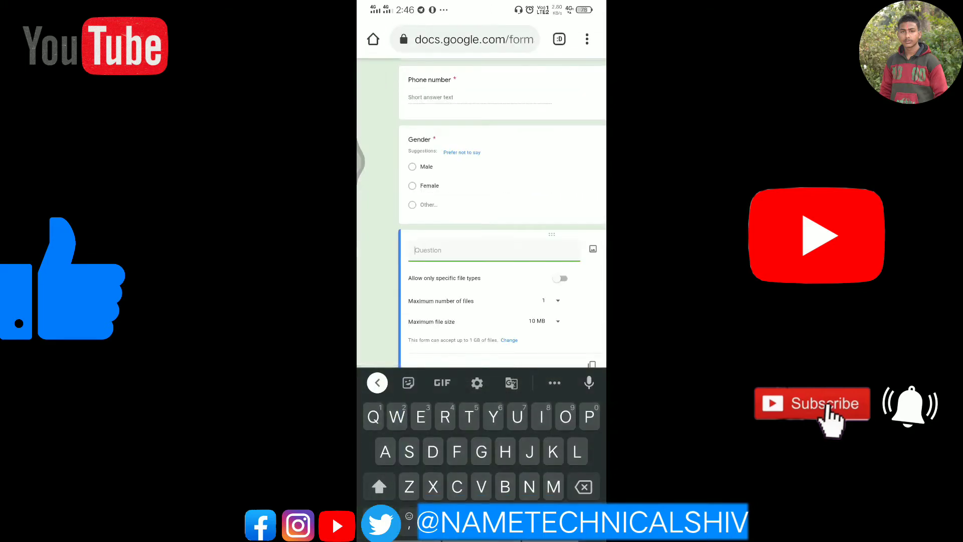
# Title it 'Aadhaar card', cap uploads at 1 MB, and add another question below.
pyautogui.write('Aadhaar card')
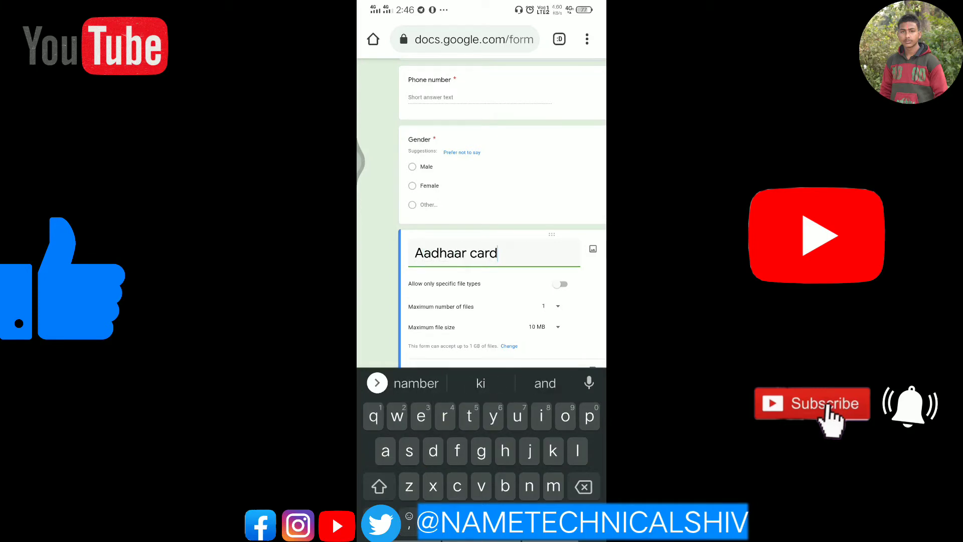
pyautogui.click(543, 326)
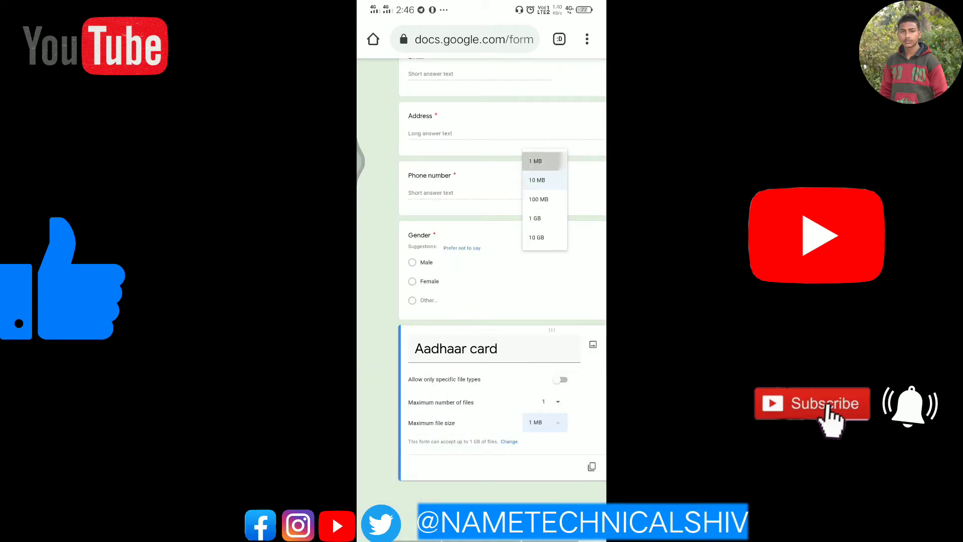
pyautogui.click(536, 161)
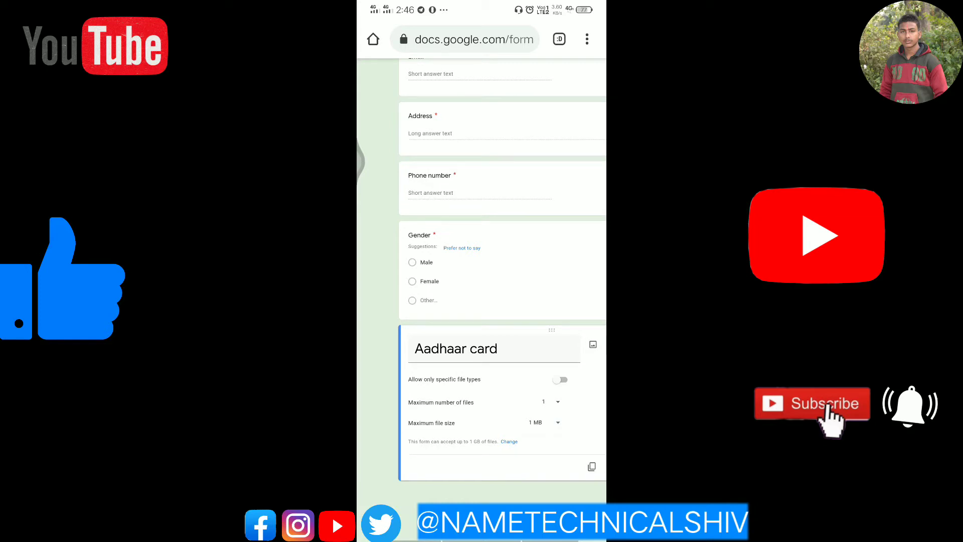
pyautogui.click(561, 379)
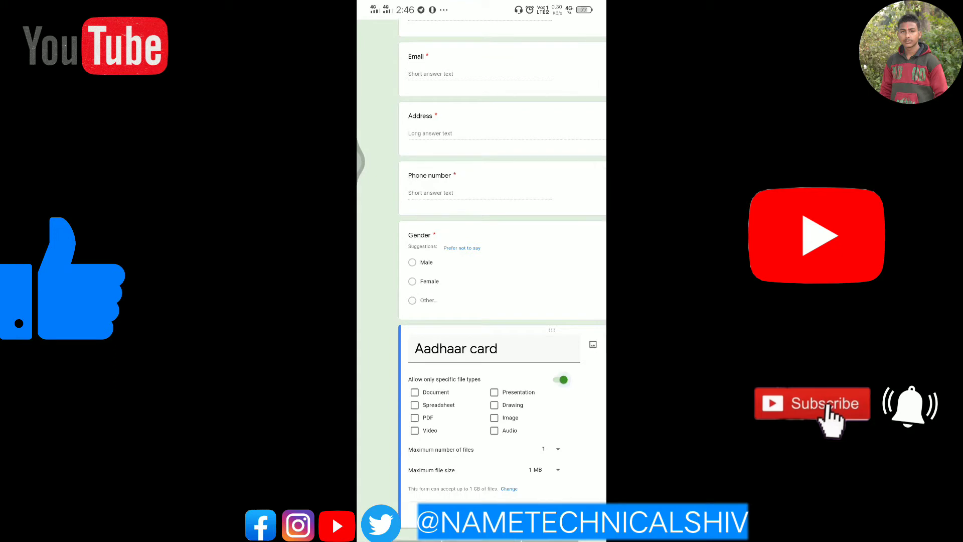
pyautogui.click(562, 380)
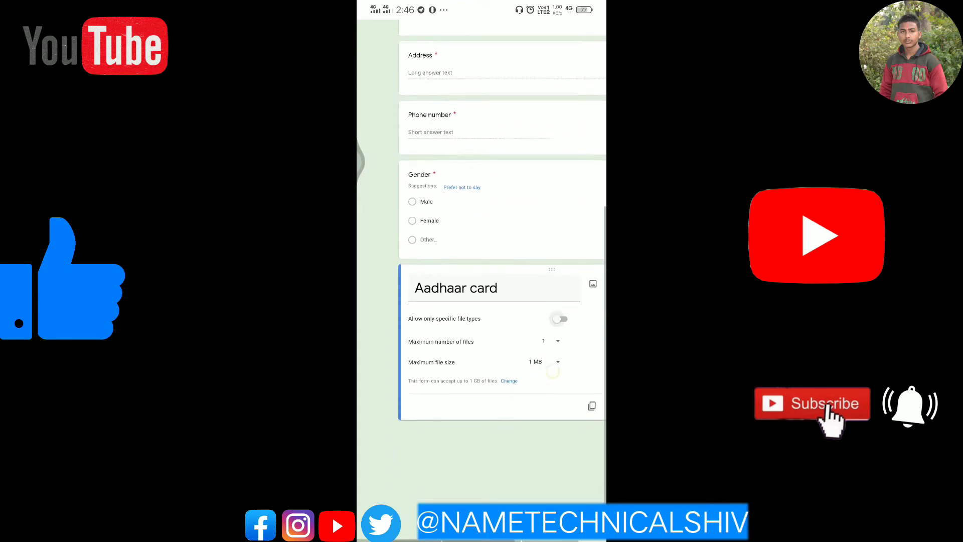
pyautogui.moveTo(501, 301); pyautogui.dragTo(366, 301)
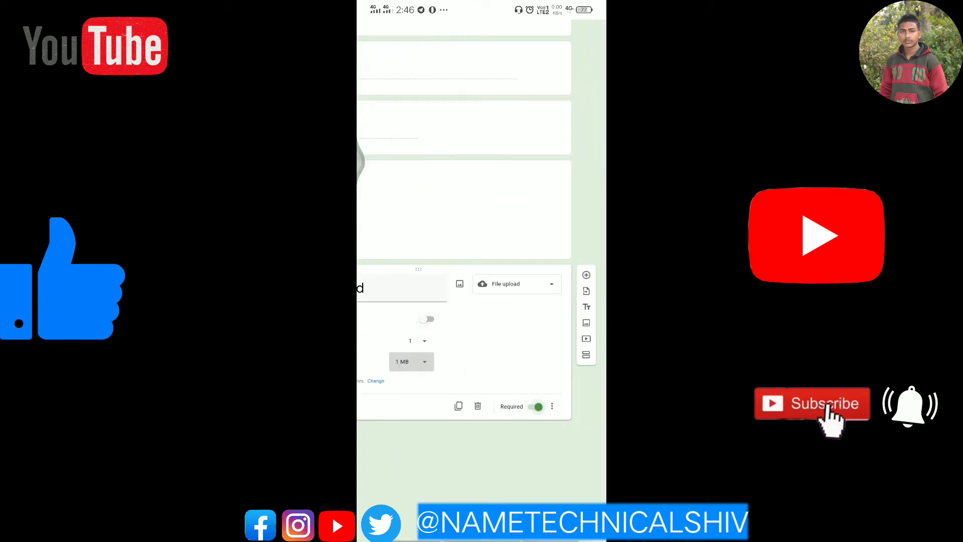
pyautogui.moveTo(401, 201)
pyautogui.mouseDown()
pyautogui.moveTo(476, 201)
pyautogui.moveTo(394, 201)
pyautogui.mouseUp()
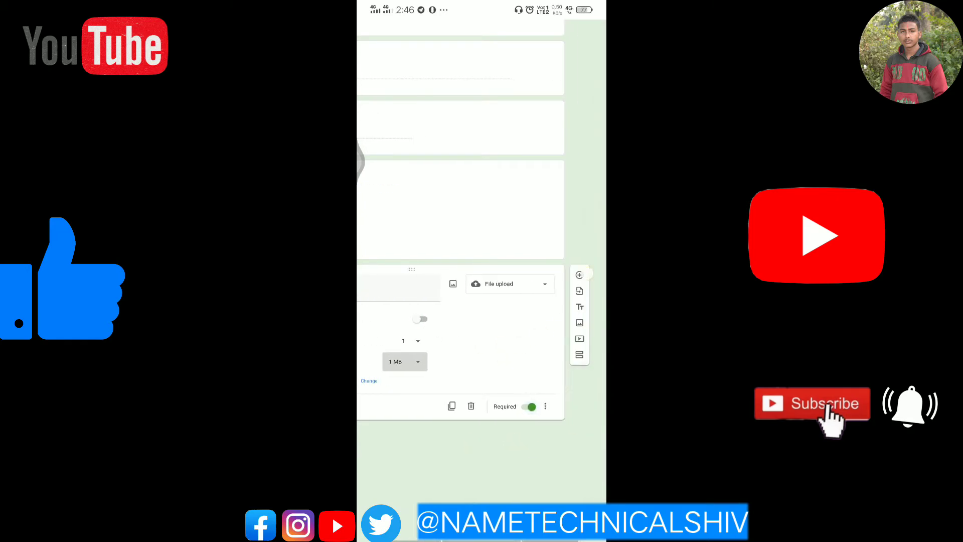
pyautogui.click(580, 275)
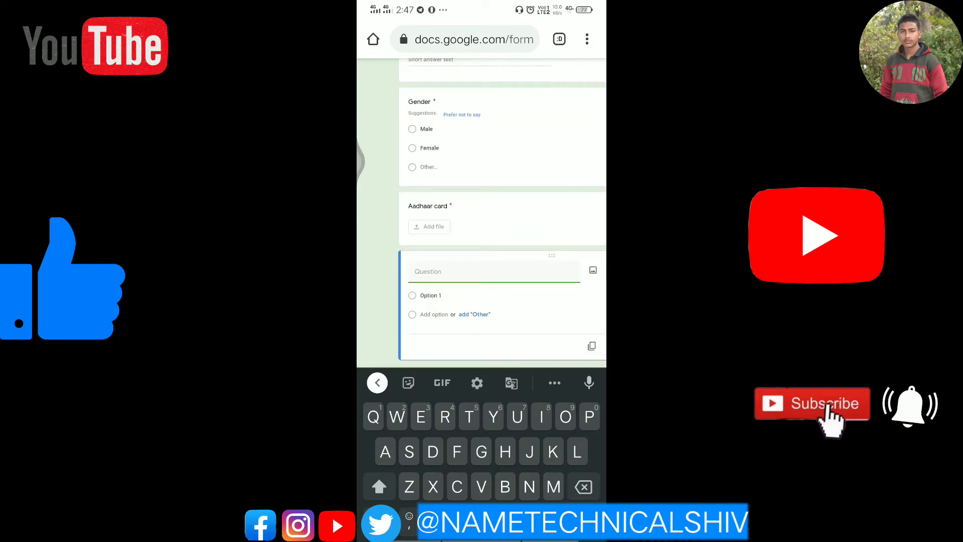
# Make the new question a 'Date of Birth' date question and preview the form.
pyautogui.write('Date')
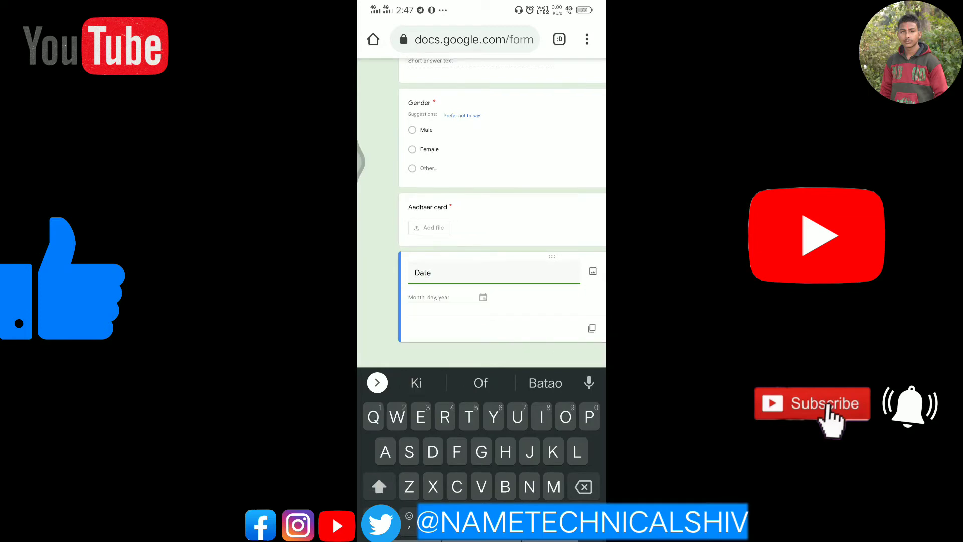
pyautogui.write(' O')
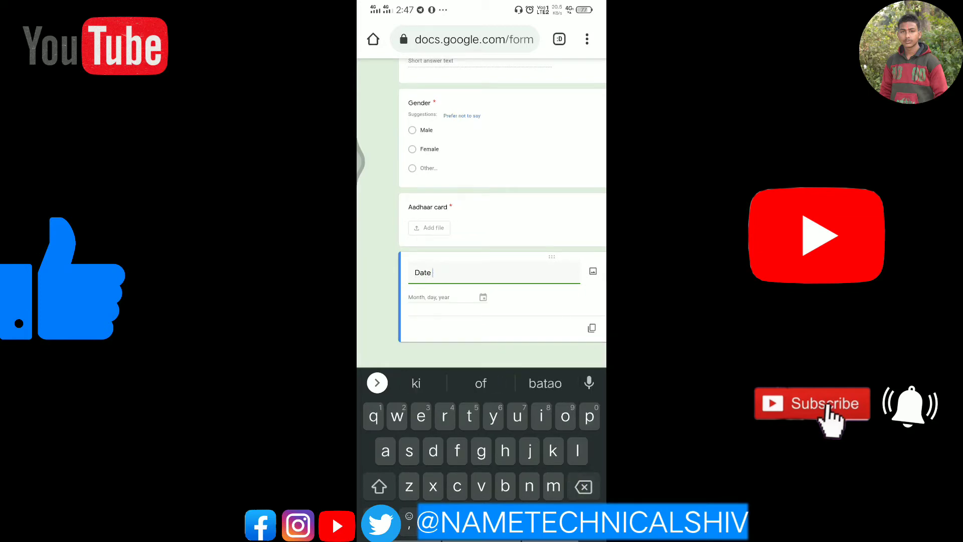
pyautogui.write('f Birth')
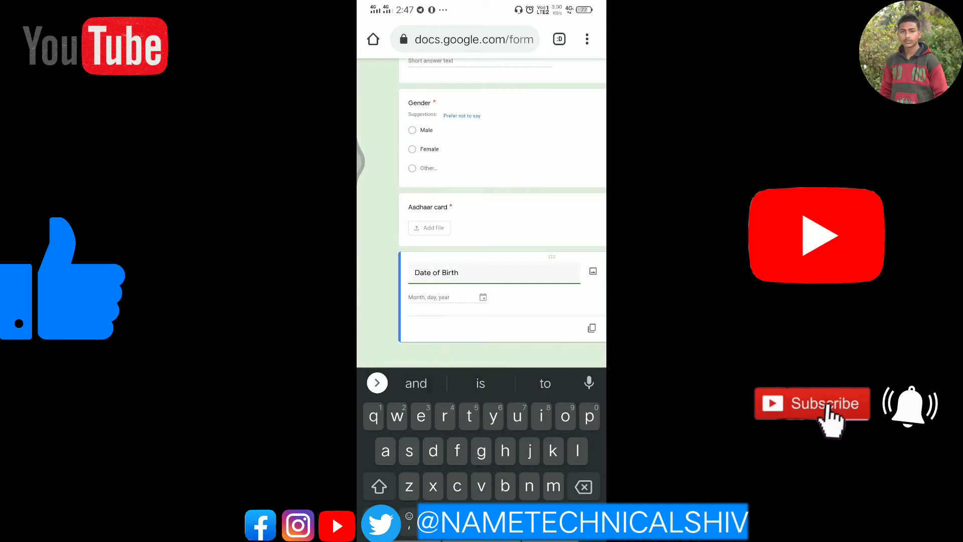
pyautogui.press('Escape')
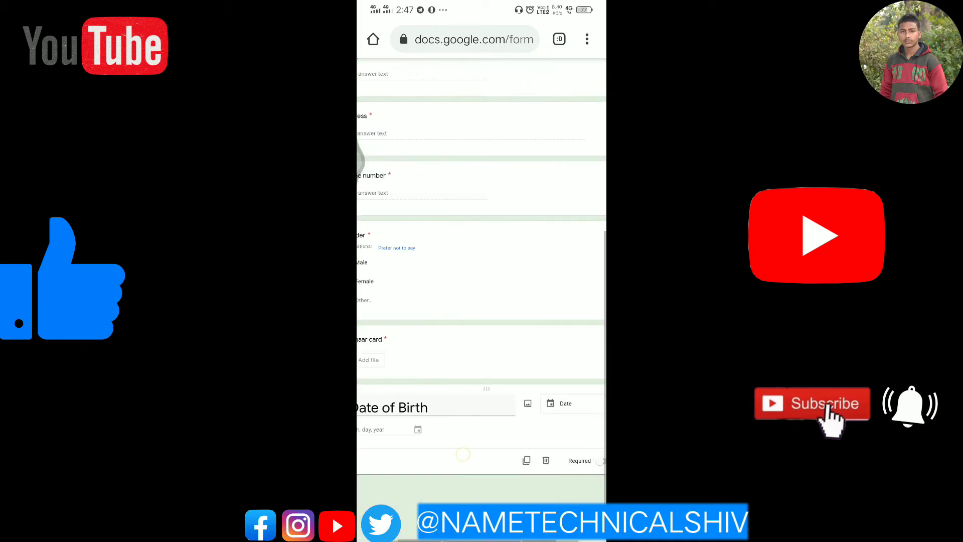
pyautogui.click(542, 457)
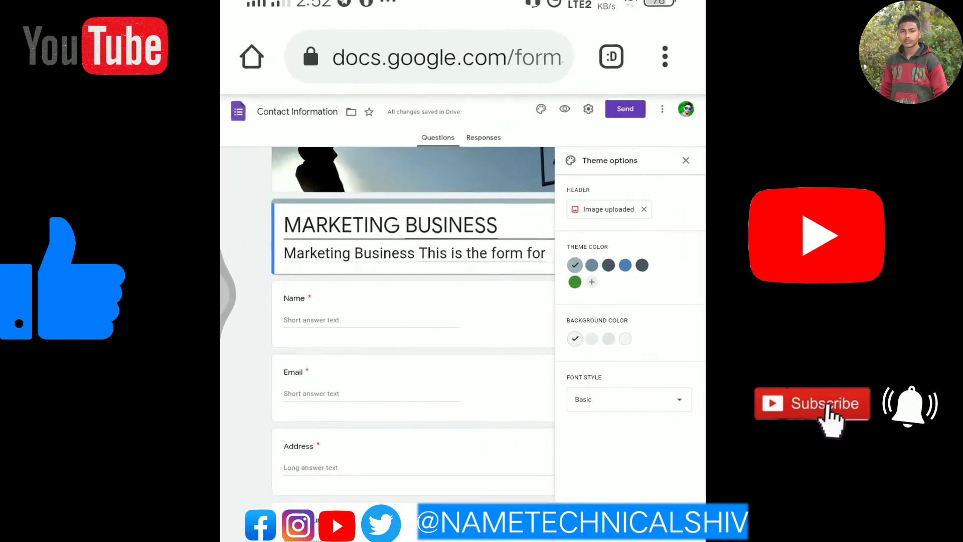
pyautogui.click(570, 116)
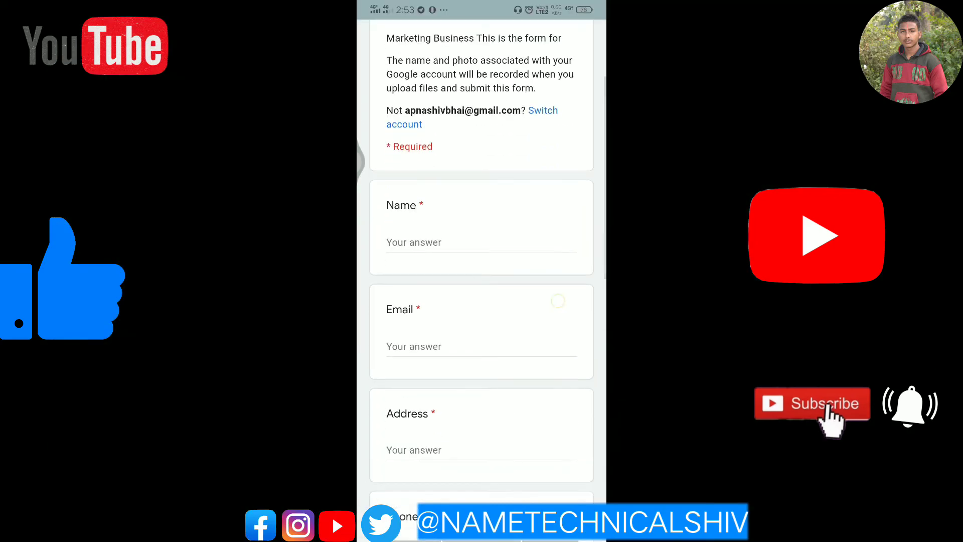
# Enter the respondent's full name and e-mail address in the preview.
pyautogui.scroll(-5, 482, 281)
pyautogui.scroll(-3, 482, 281)
pyautogui.scroll(3, 482, 281)
pyautogui.scroll(-8, 481, 281)
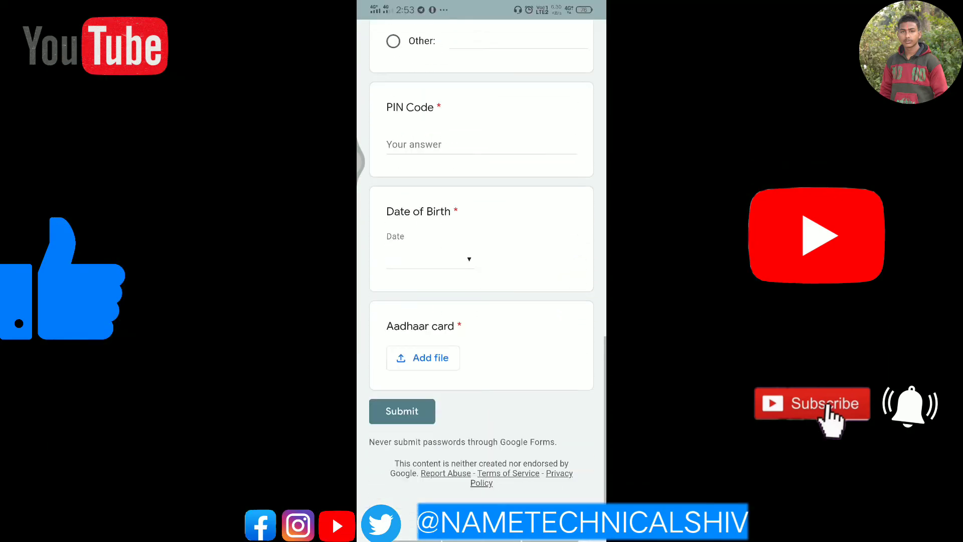
pyautogui.scroll(15, 482, 281)
pyautogui.scroll(-2, 481, 281)
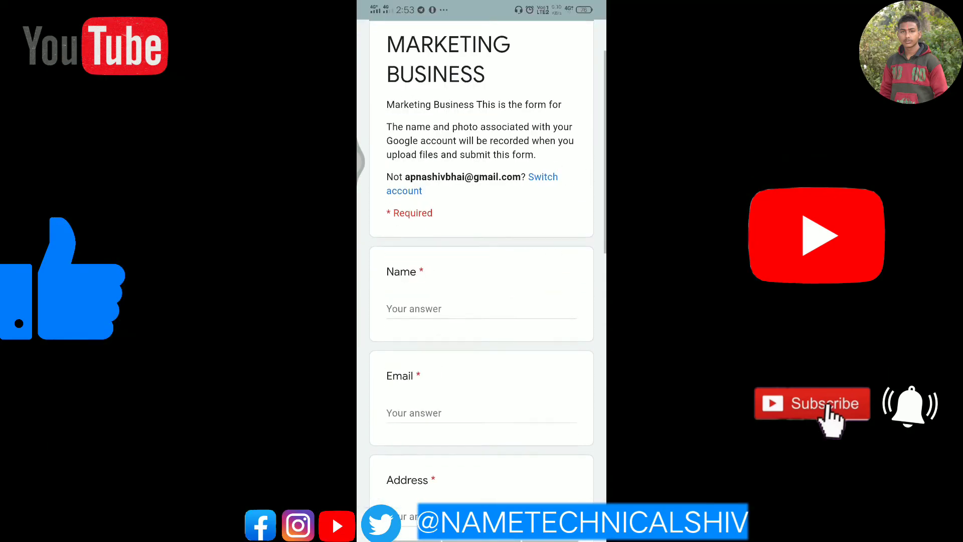
pyautogui.click(431, 307)
pyautogui.moveTo(408, 444); pyautogui.dragTo(544, 394)
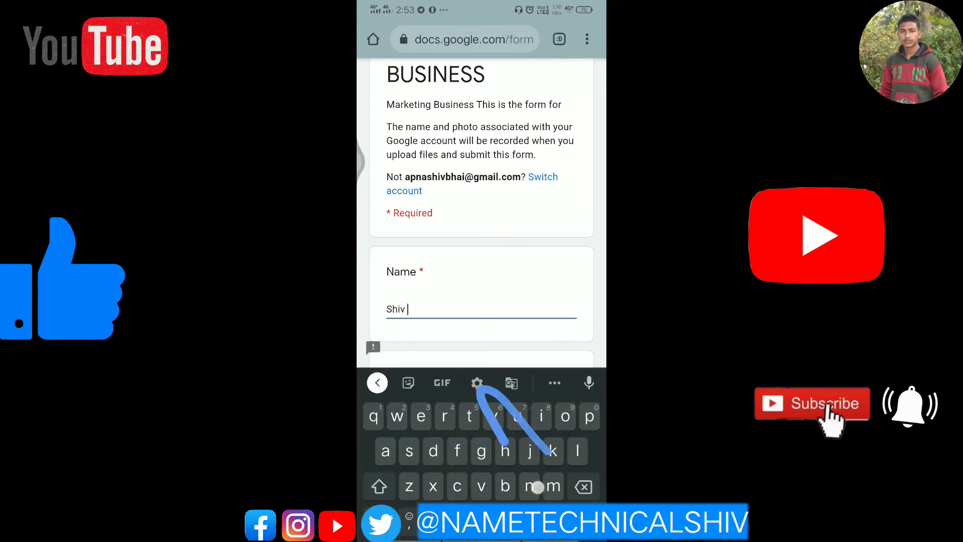
pyautogui.write('kumar')
pyautogui.moveTo(474, 457)
pyautogui.mouseDown()
pyautogui.moveTo(483, 413)
pyautogui.moveTo(386, 450)
pyautogui.mouseUp()
pyautogui.click(515, 293)
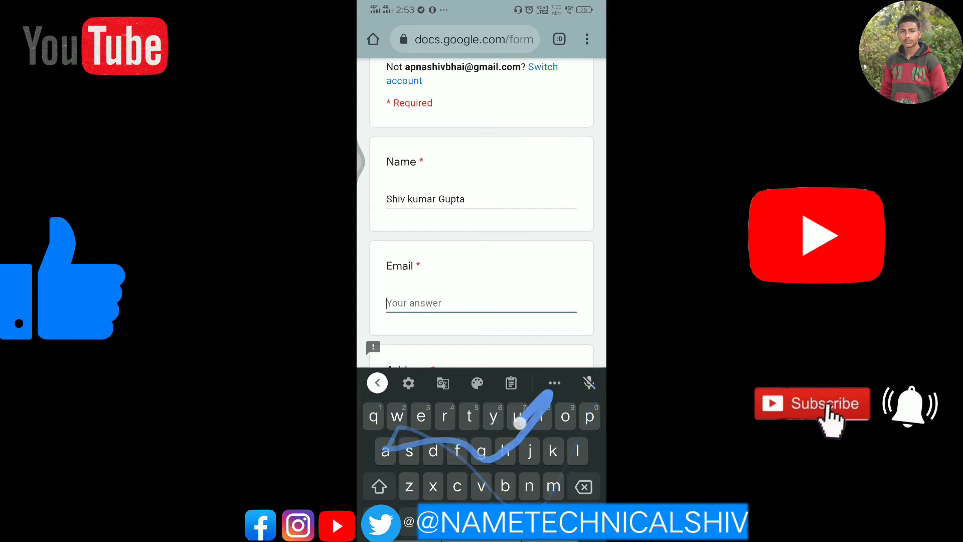
pyautogui.click(482, 383)
# Fill in the respondent's street address and phone number.
pyautogui.click(451, 331)
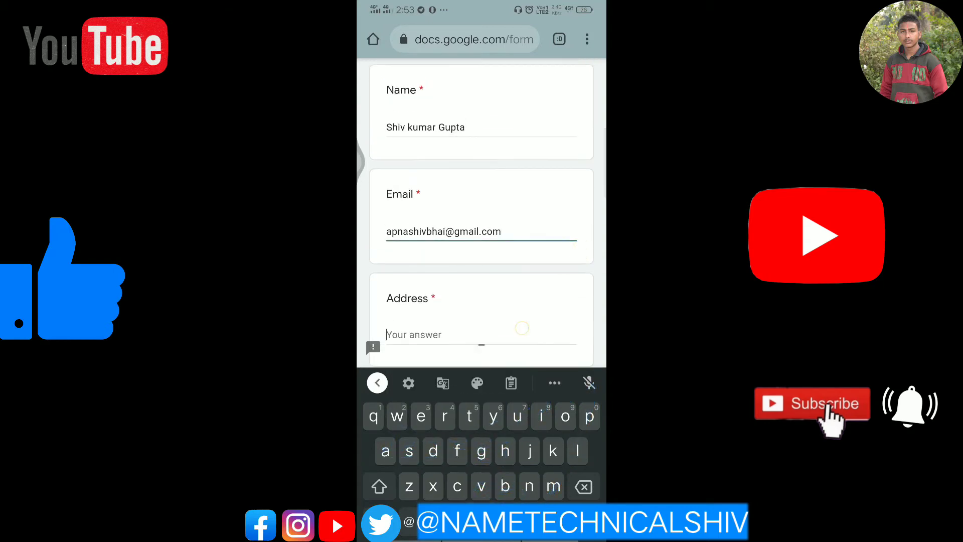
pyautogui.write('Sanjay')
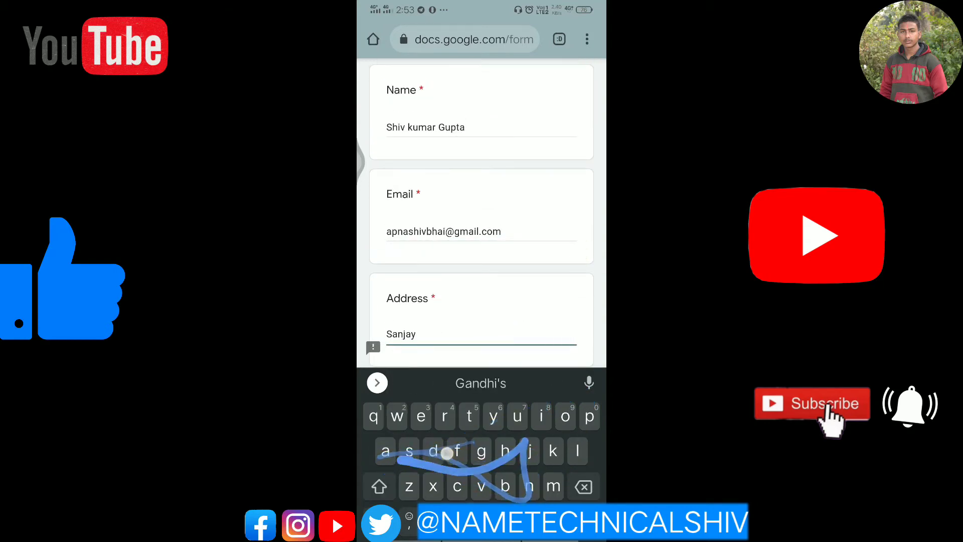
pyautogui.write(" Gandhi's")
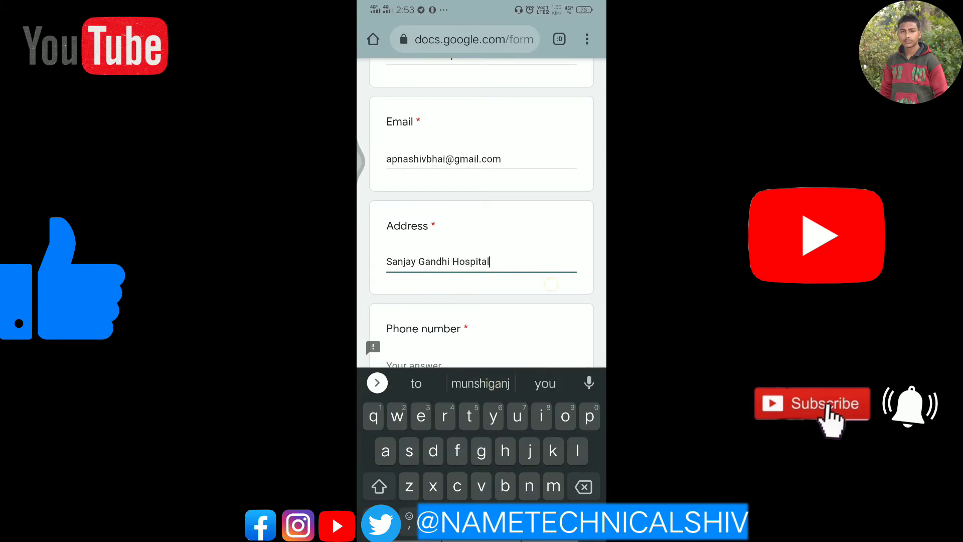
pyautogui.click(413, 363)
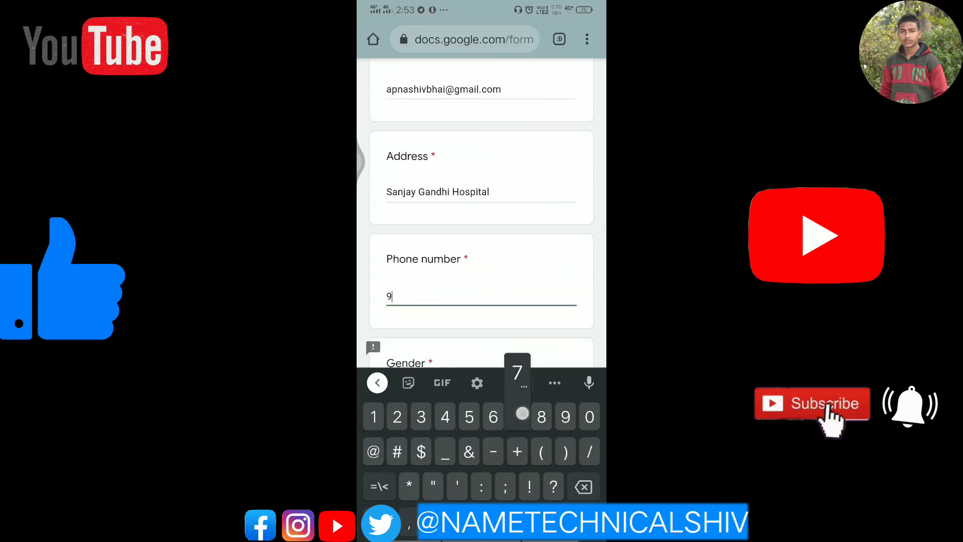
pyautogui.scroll(-2, 481, 201)
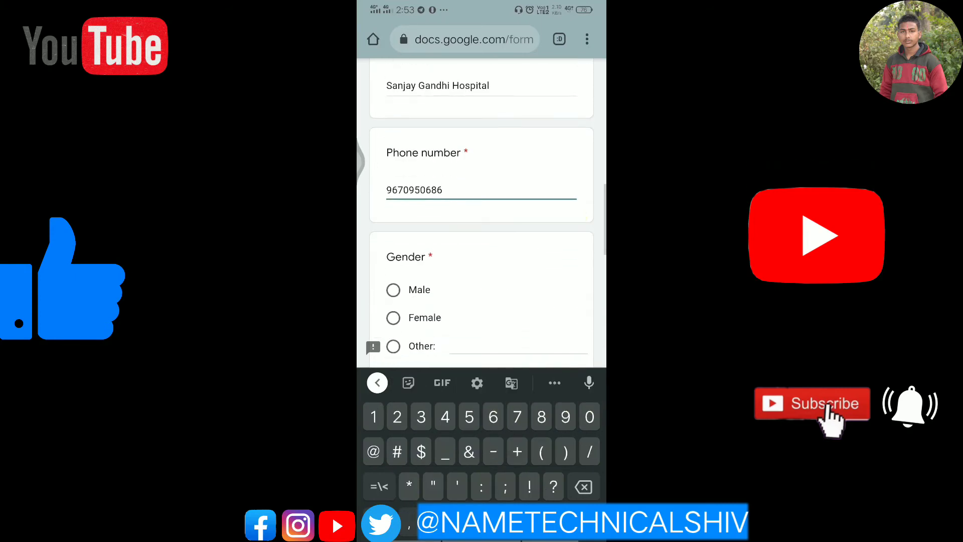
pyautogui.click(393, 288)
# Answer Gender with Male and enter the respondent's PIN code.
pyautogui.scroll(-2, 481, 201)
pyautogui.click(452, 348)
pyautogui.click(378, 522)
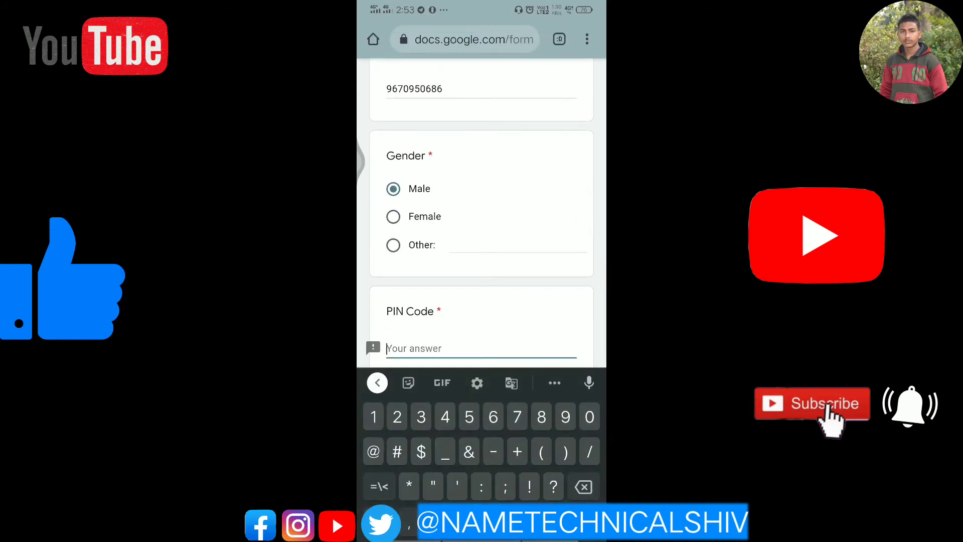
pyautogui.write('741')
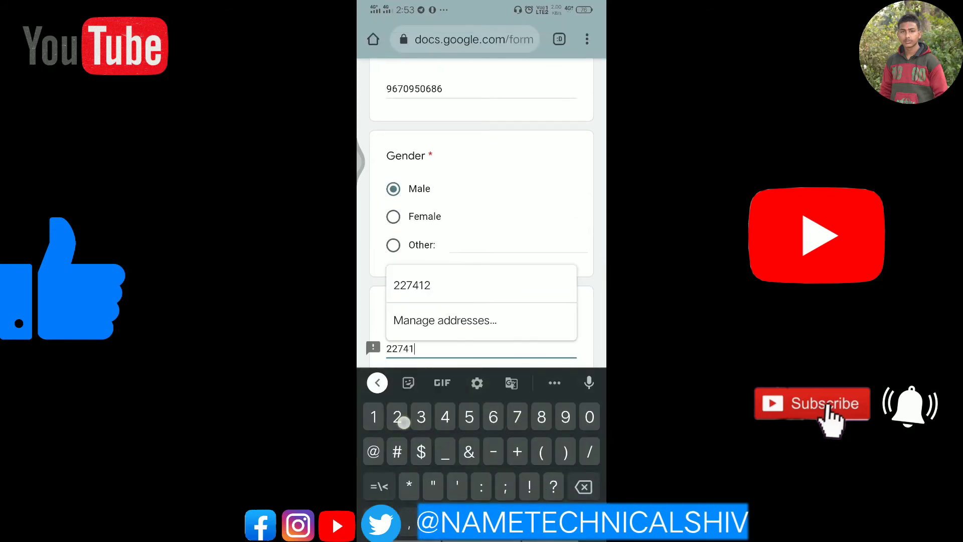
pyautogui.write('2')
pyautogui.scroll(-3, 482, 225)
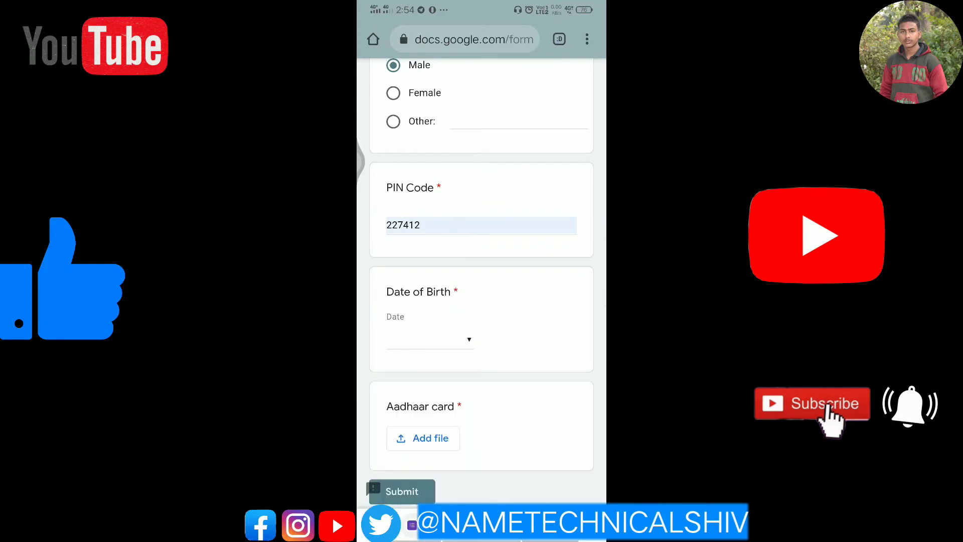
pyautogui.click(466, 342)
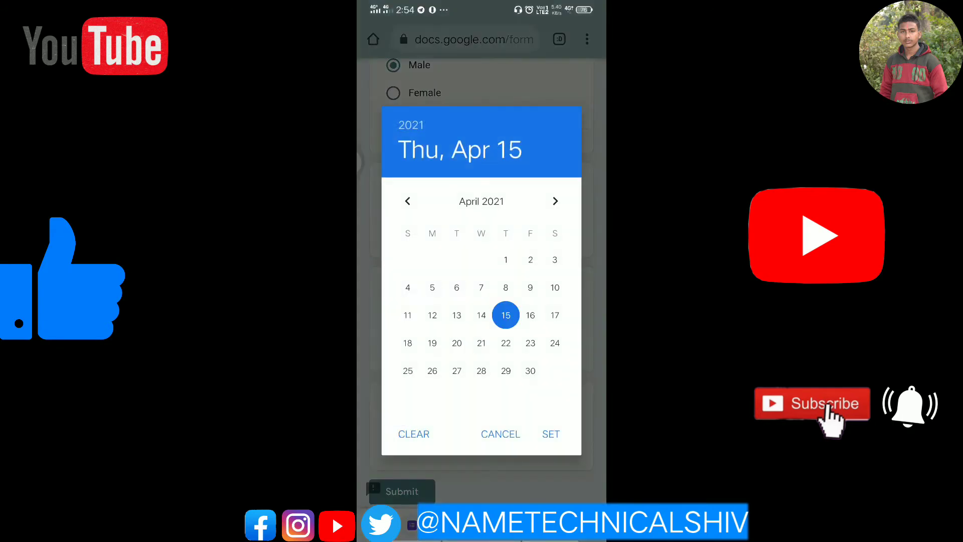
pyautogui.click(411, 125)
pyautogui.click(481, 267)
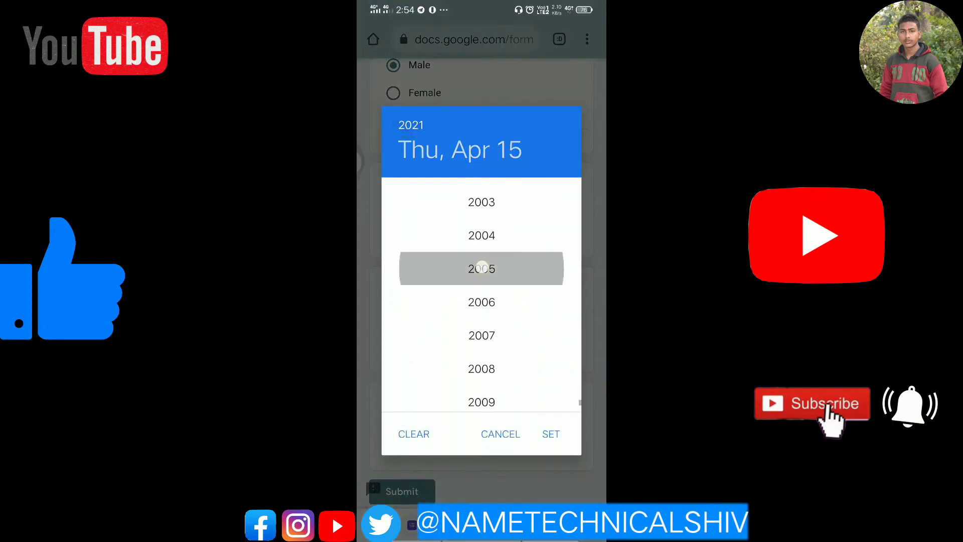
pyautogui.click(407, 201)
pyautogui.click(407, 201)
pyautogui.click(407, 201)
pyautogui.click(407, 201)
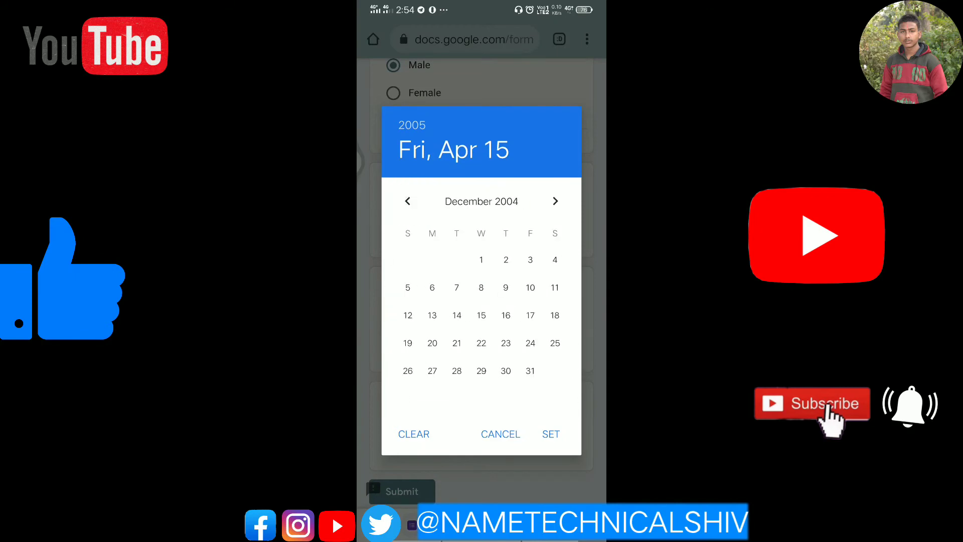
pyautogui.click(556, 201)
pyautogui.click(555, 201)
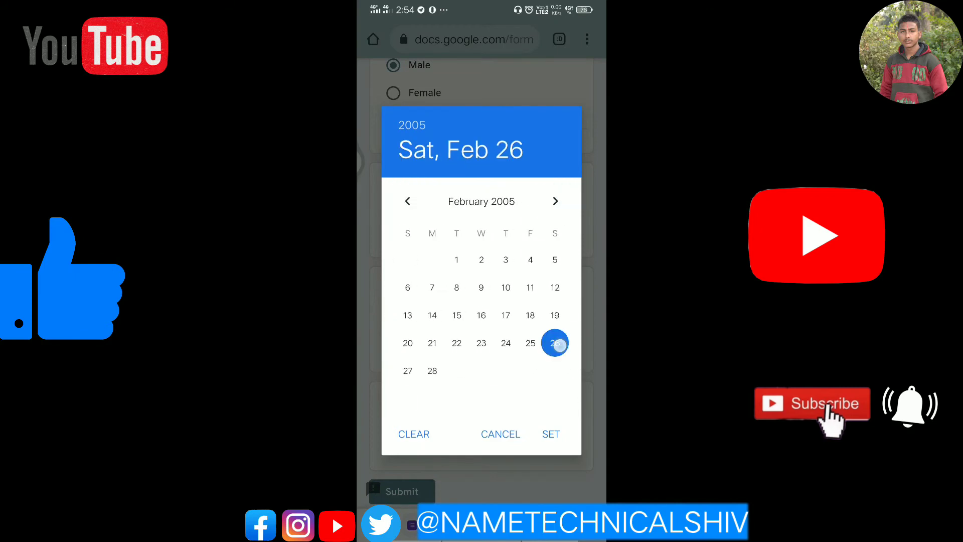
pyautogui.click(550, 434)
pyautogui.scroll(-2, 576, 301)
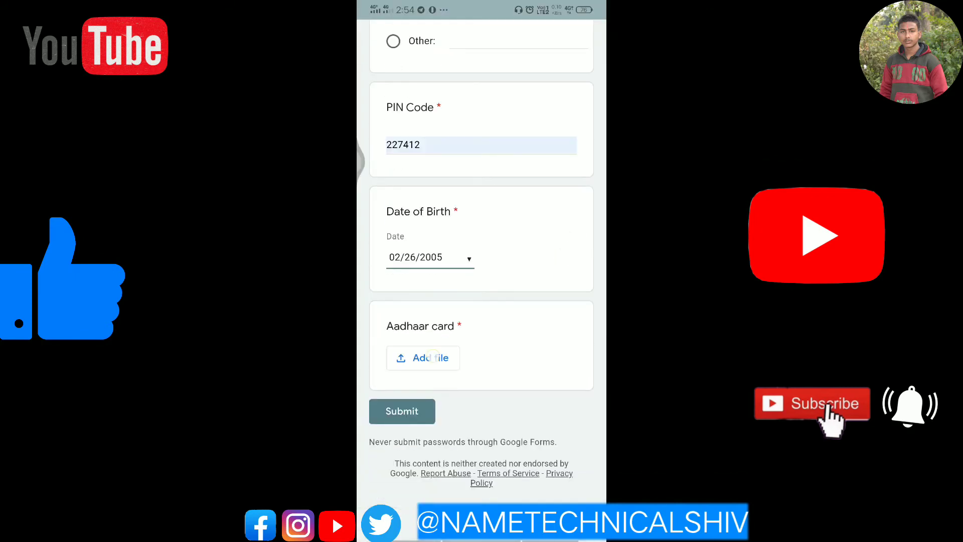
pyautogui.click(431, 357)
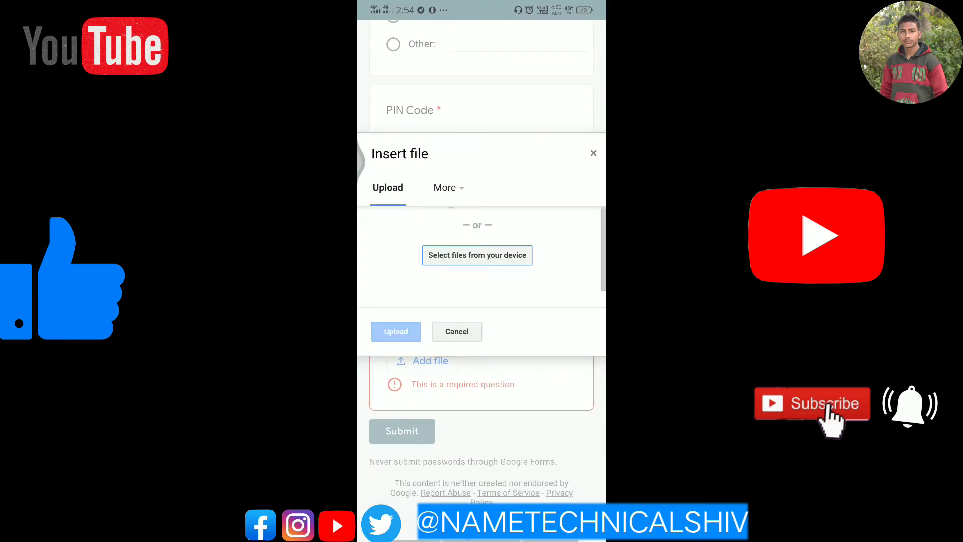
# Upload the social-media graphics PNG from the phone's files as the Aadhaar card answer.
pyautogui.click(447, 187)
pyautogui.press('Escape')
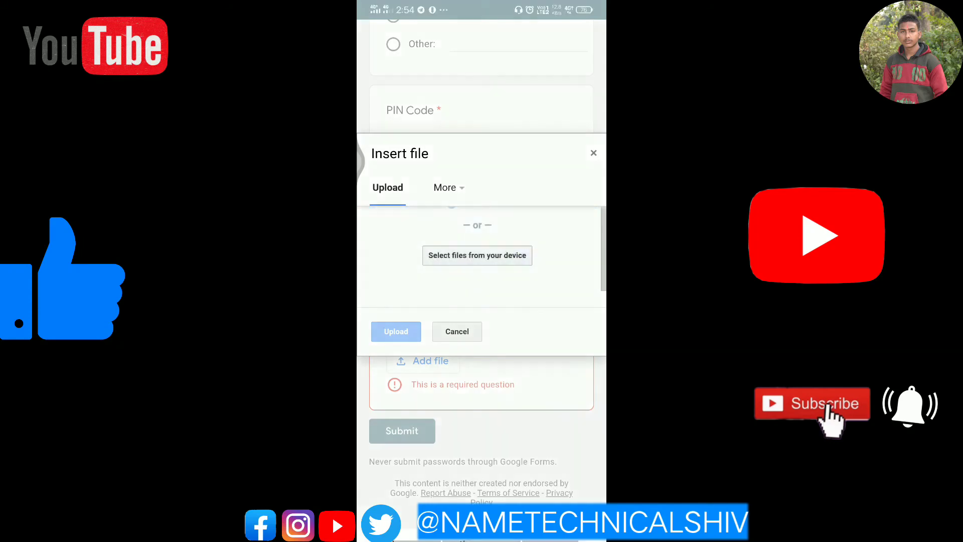
pyautogui.click(477, 255)
pyautogui.click(563, 494)
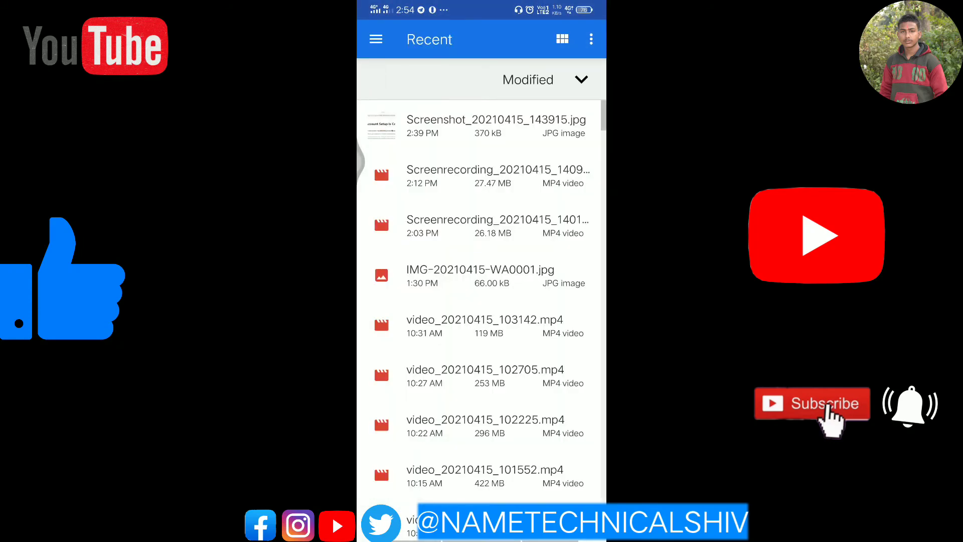
pyautogui.scroll(-3, 482, 321)
pyautogui.scroll(-5, 481, 321)
pyautogui.scroll(5, 482, 321)
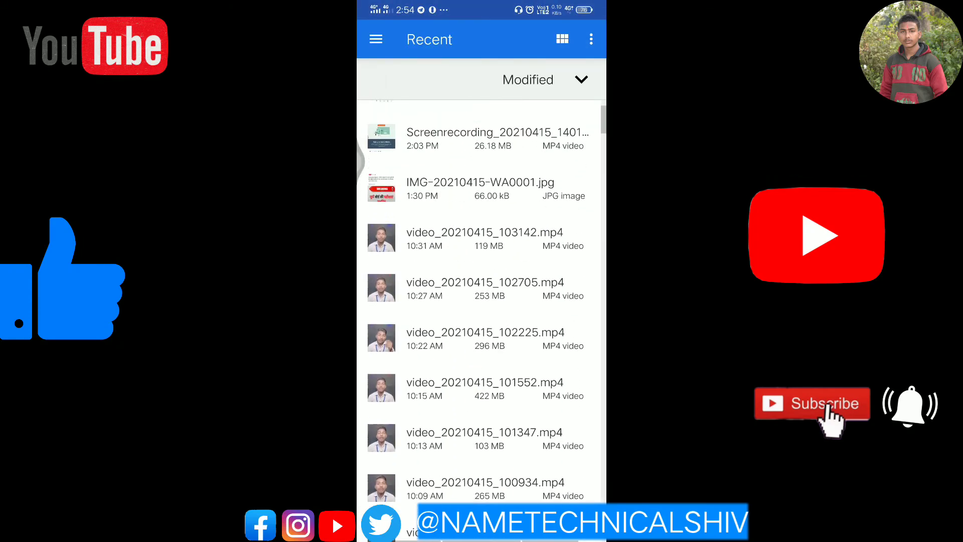
pyautogui.scroll(-10, 482, 321)
pyautogui.scroll(-15, 481, 321)
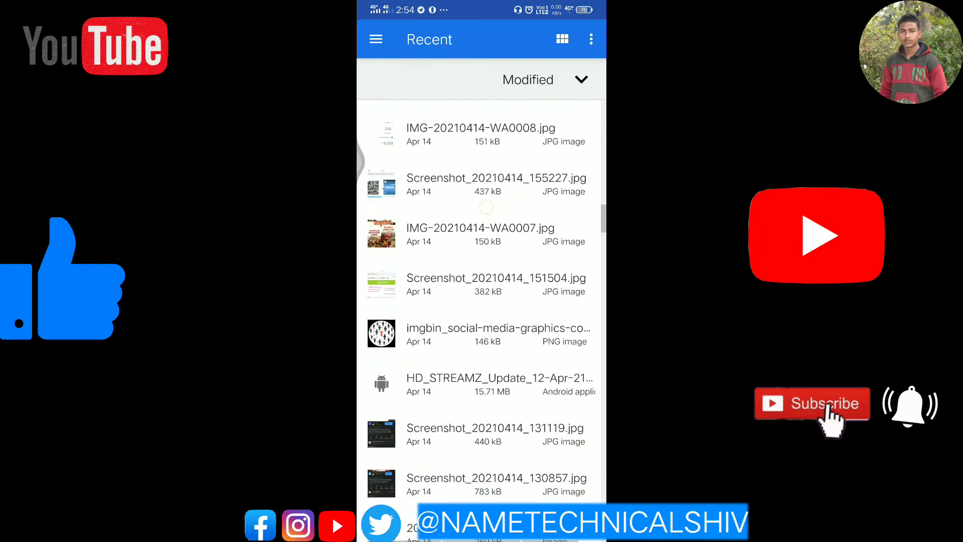
pyautogui.scroll(-1, 508, 187)
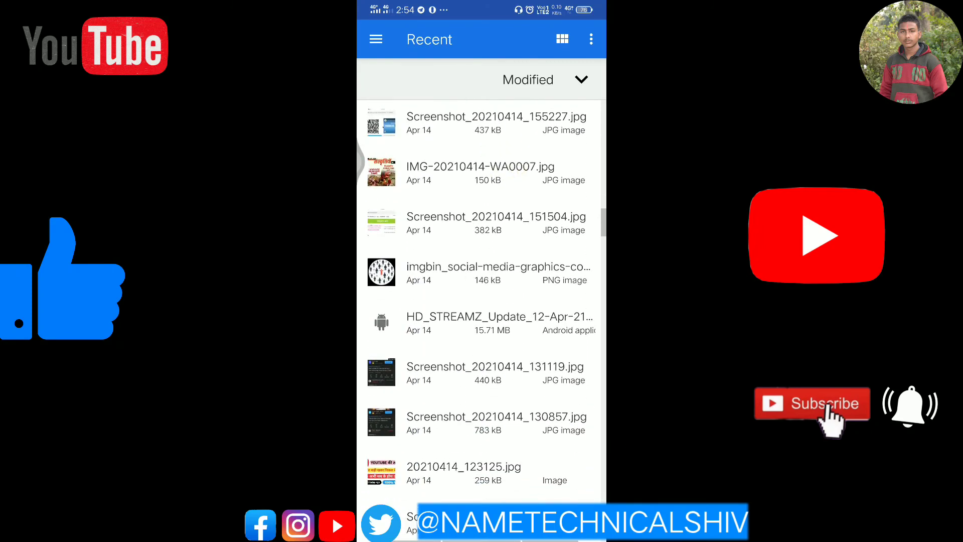
pyautogui.click(481, 272)
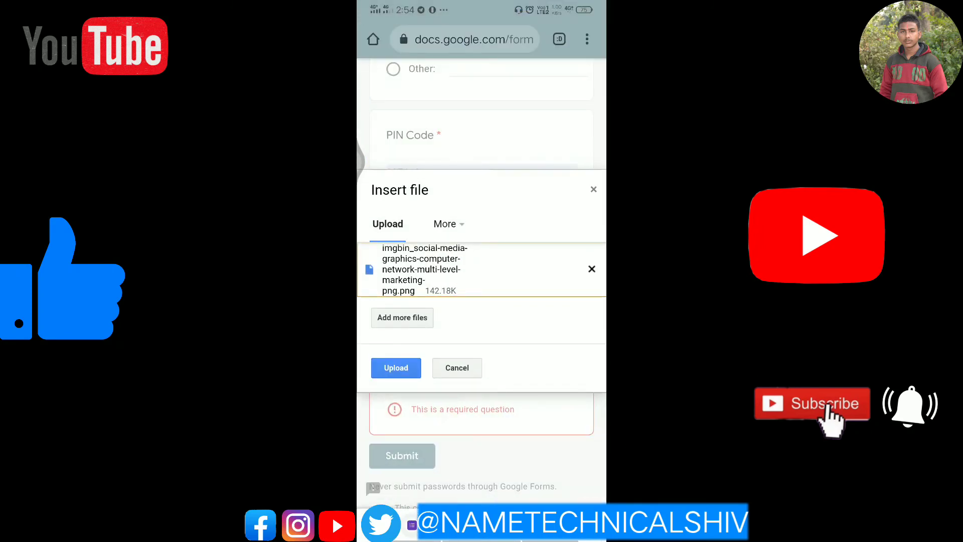
pyautogui.click(396, 368)
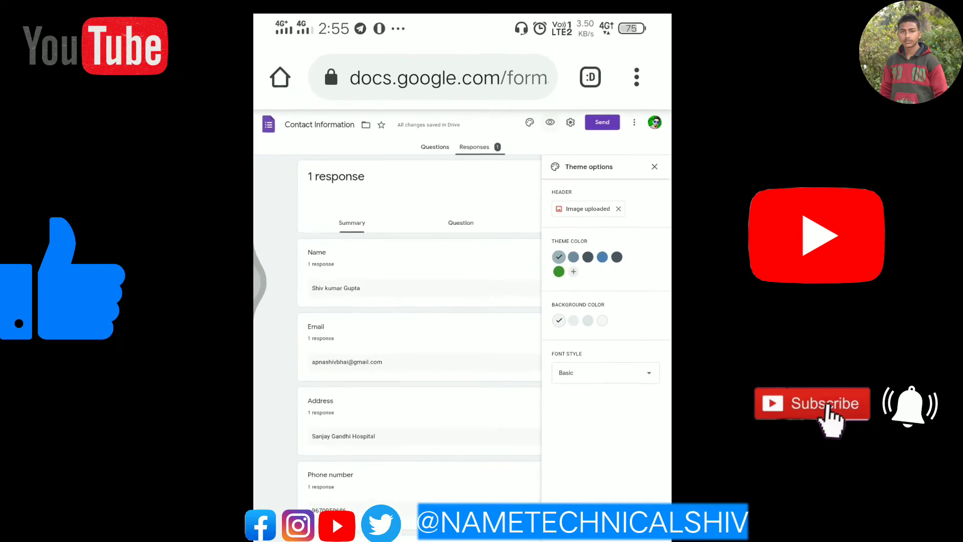
# View the response per question, then open the Send form dialog.
pyautogui.click(462, 216)
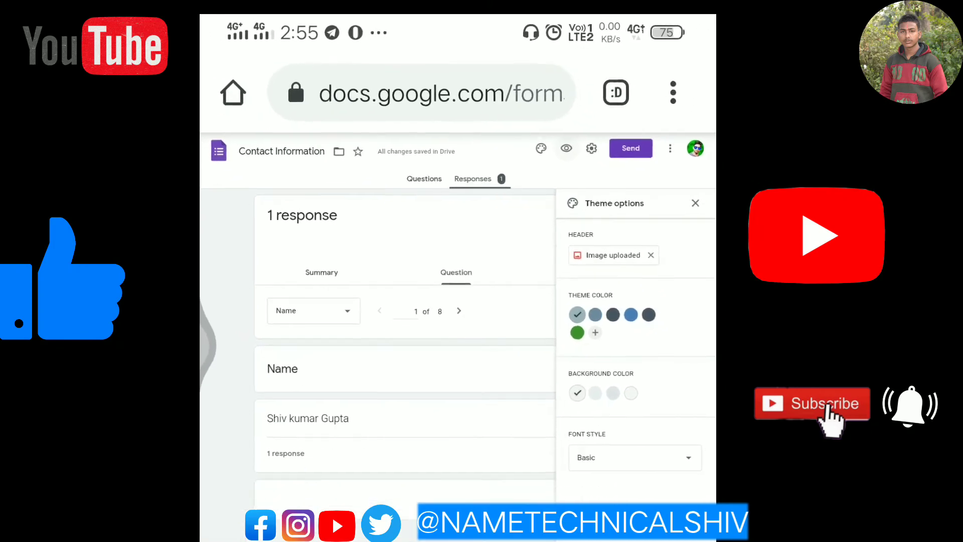
pyautogui.click(587, 118)
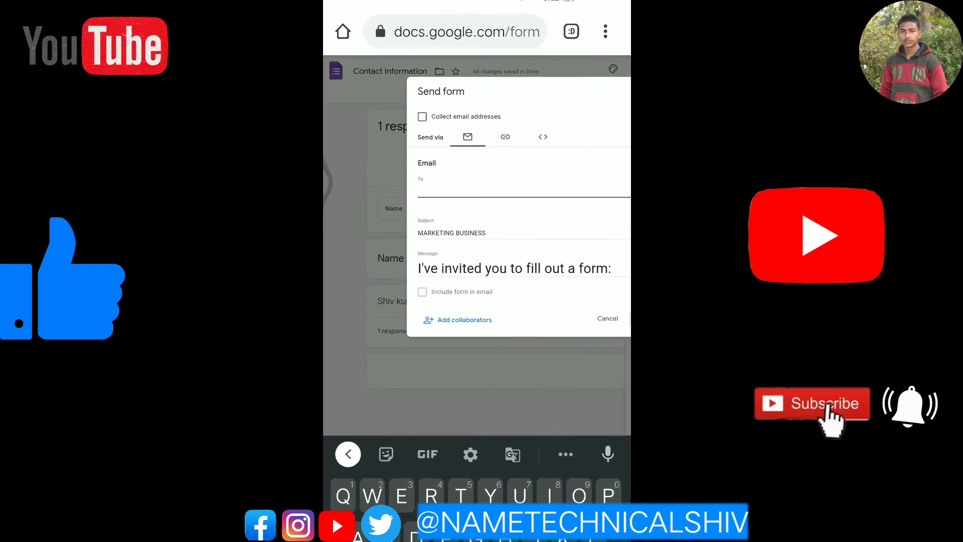
# Address the invitation to the recipient's e-mail and shorten the form link.
pyautogui.click(473, 484)
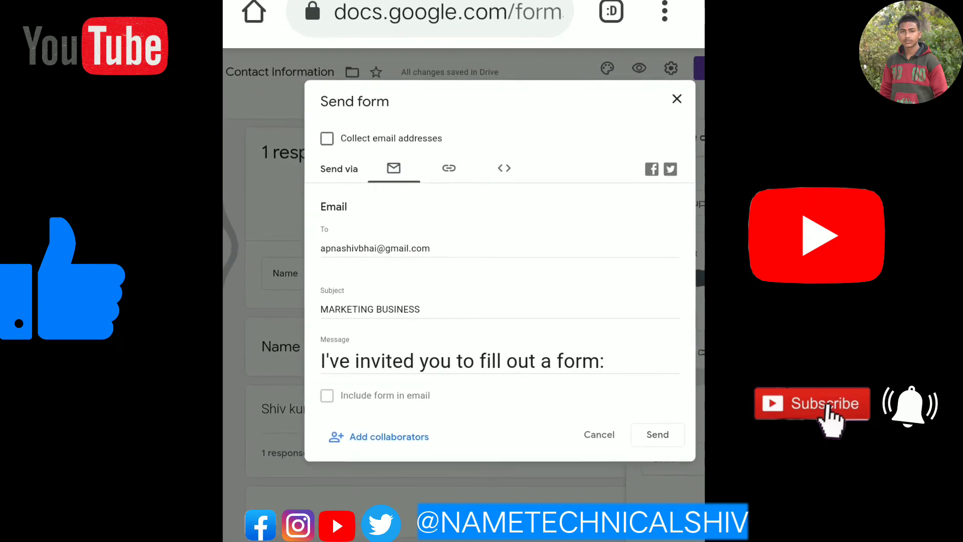
pyautogui.click(450, 166)
pyautogui.click(339, 274)
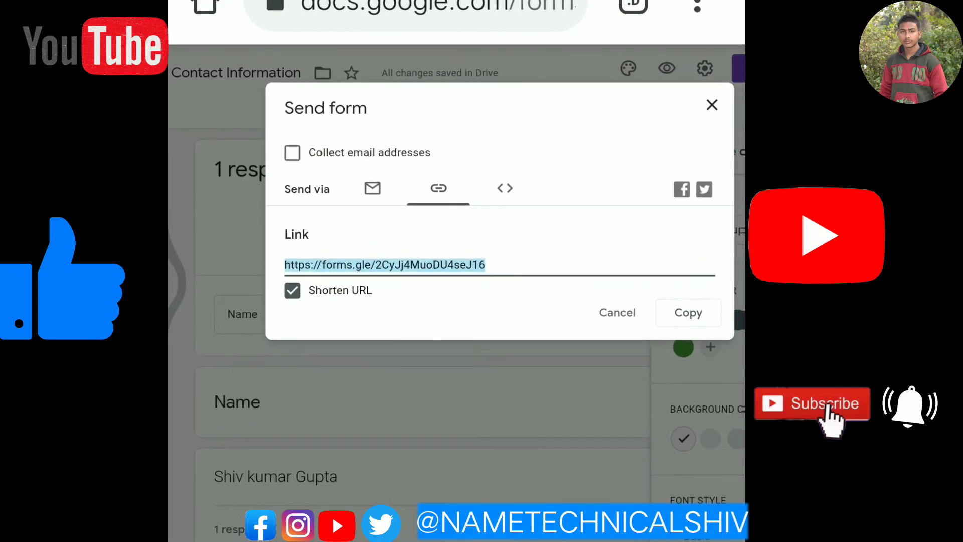
pyautogui.click(505, 187)
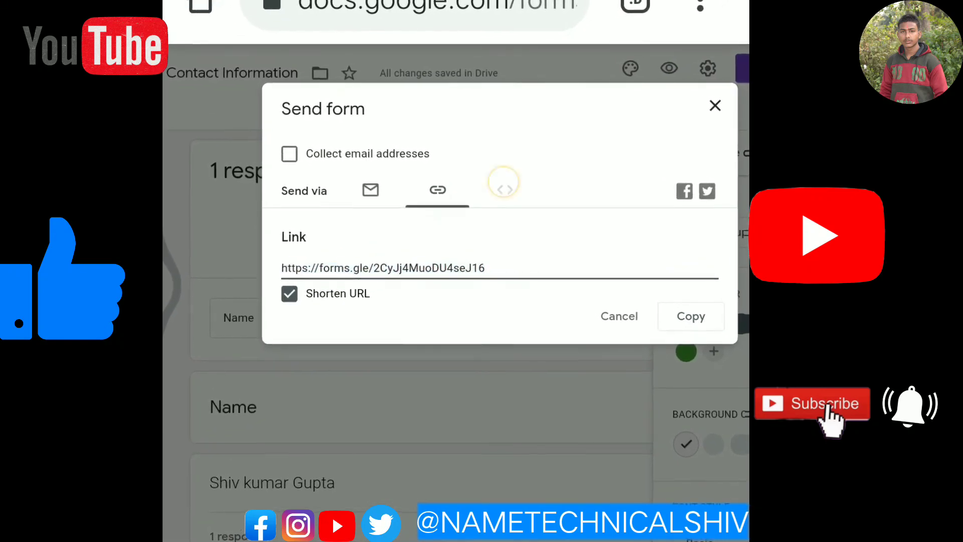
pyautogui.click(439, 188)
# Turn on collecting respondents' email addresses in the e-mail send view.
pyautogui.click(372, 188)
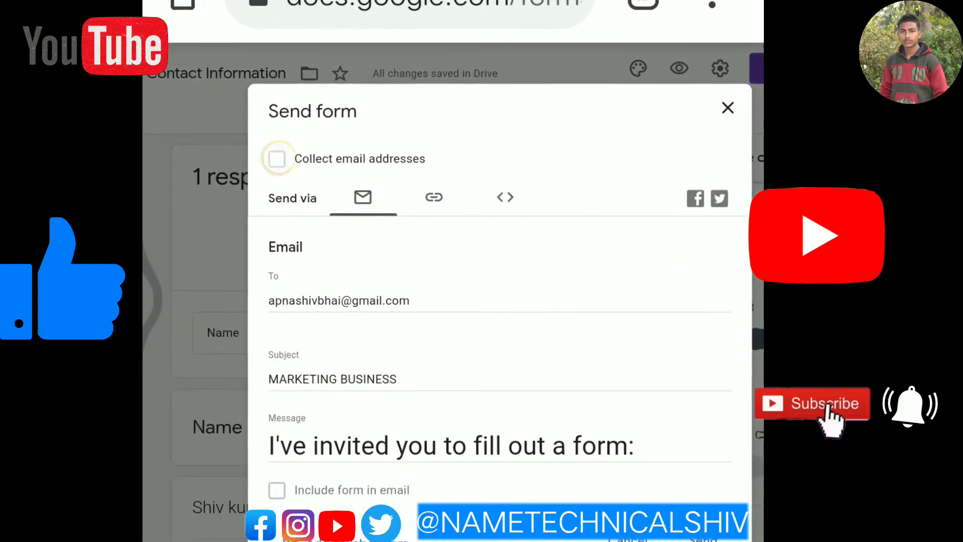
pyautogui.click(280, 157)
pyautogui.scroll(-4, 500, 301)
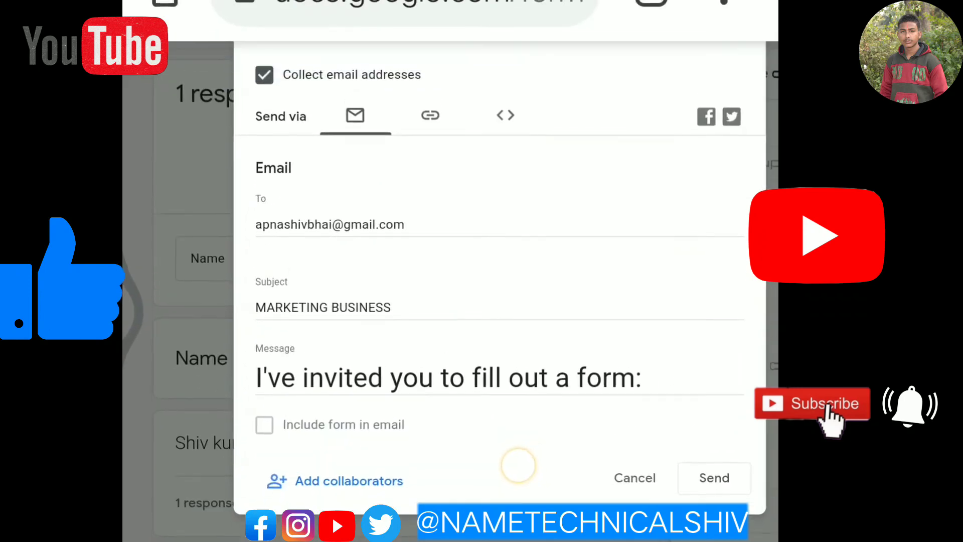
pyautogui.scroll(2, 500, 250)
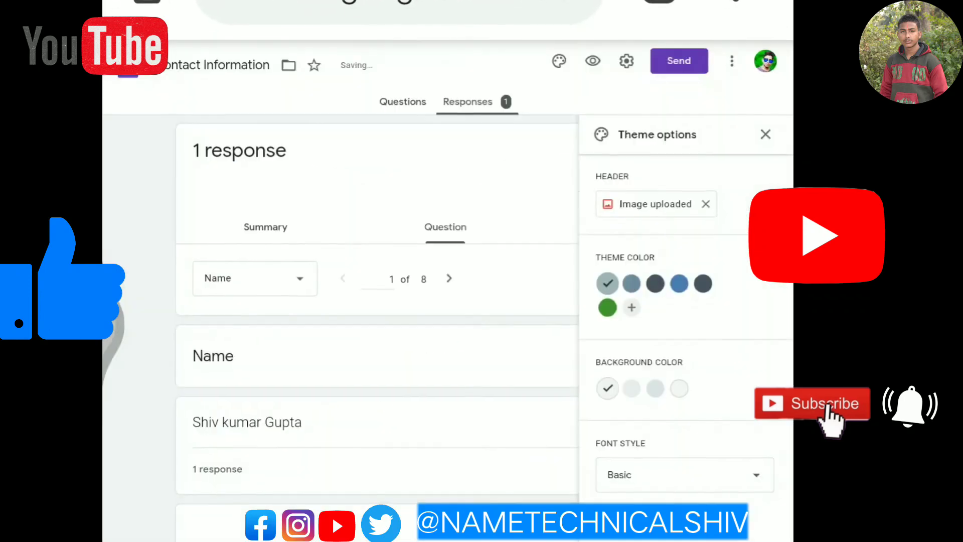